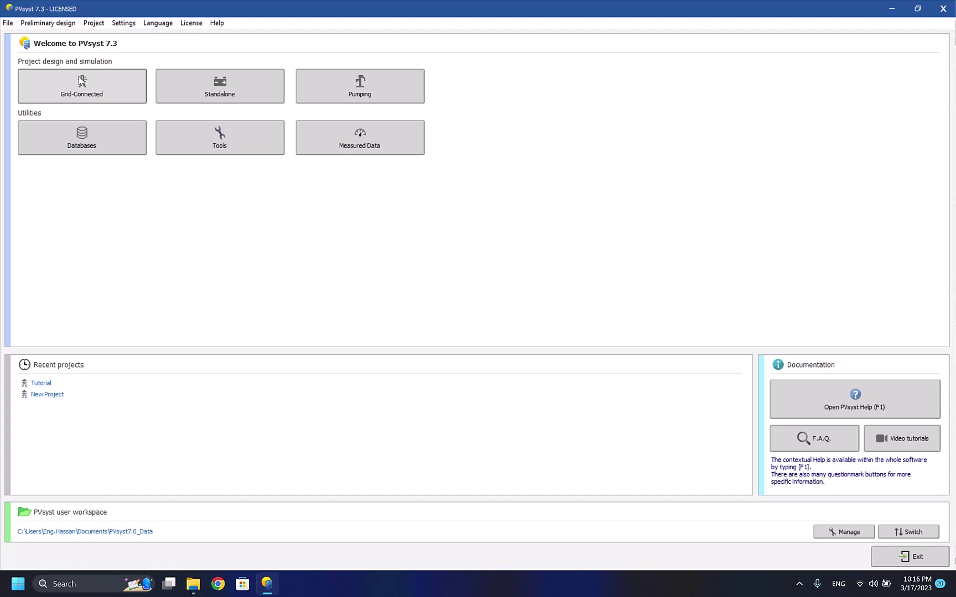
Open the grid-connected project window, start a new blank project and clear its default name.
left_click(87, 87)
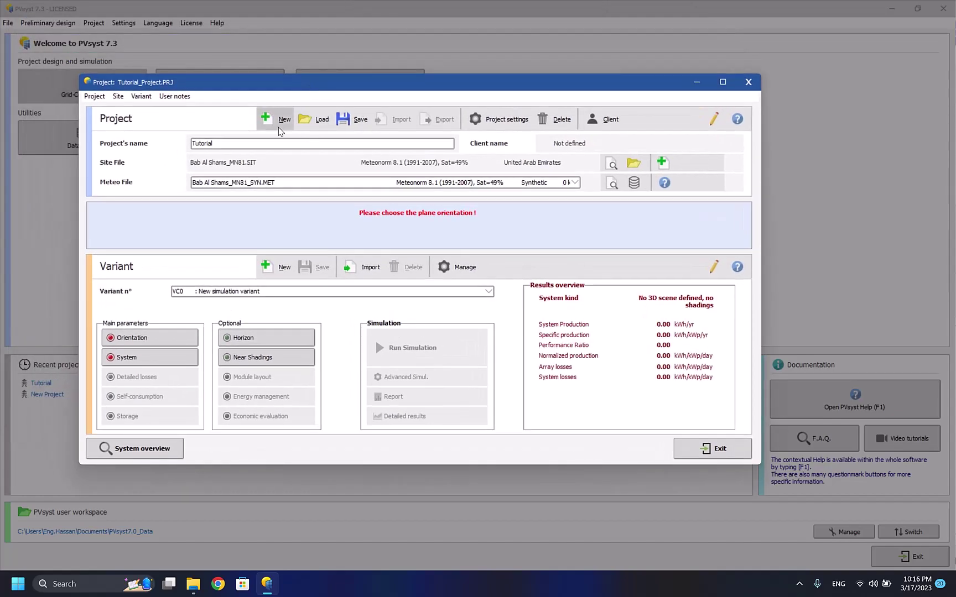
left_click(280, 126)
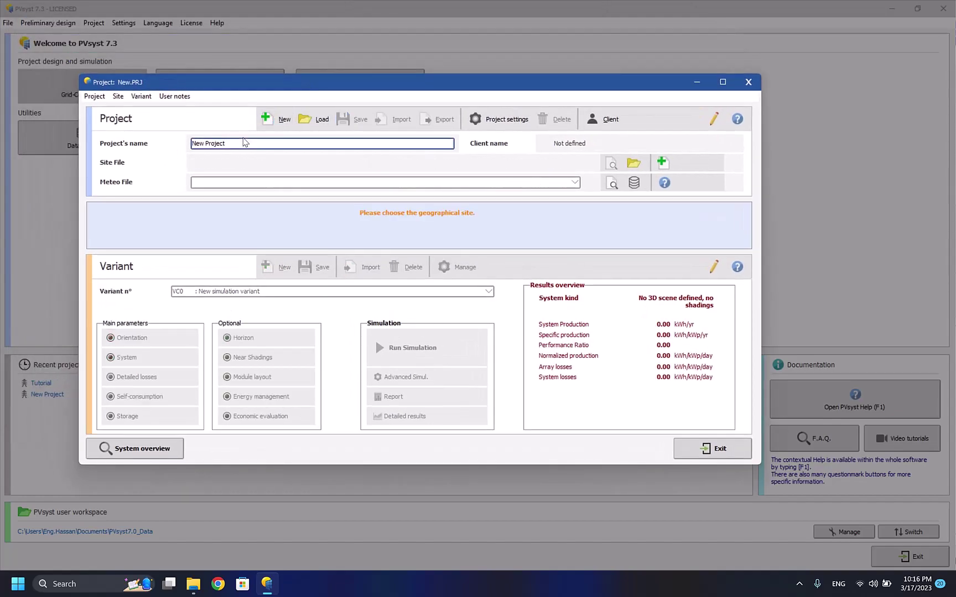
double_click(235, 144)
key("ctrl+a")
key("BackSpace")
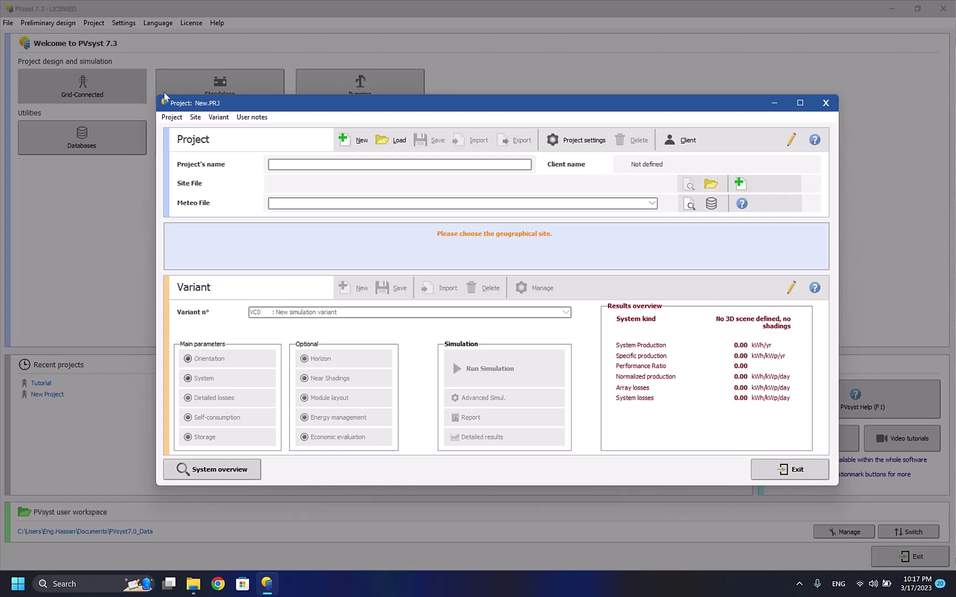
Reset to a fresh blank project and name it 'Tutorial'.
left_click(352, 145)
double_click(318, 164)
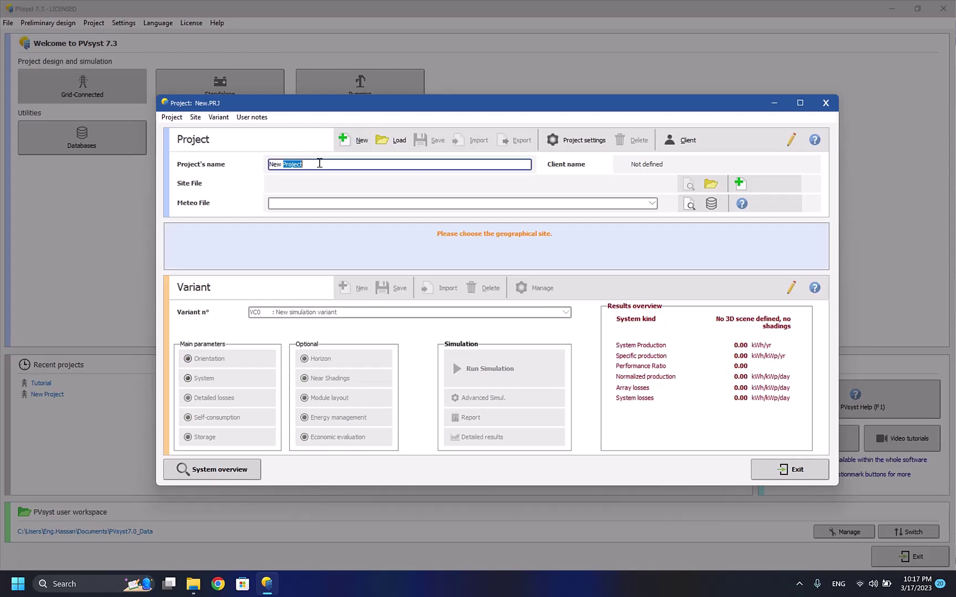
left_click(319, 164)
key("ctrl+a")
key("BackSpace")
type("Tutr")
key("Return")
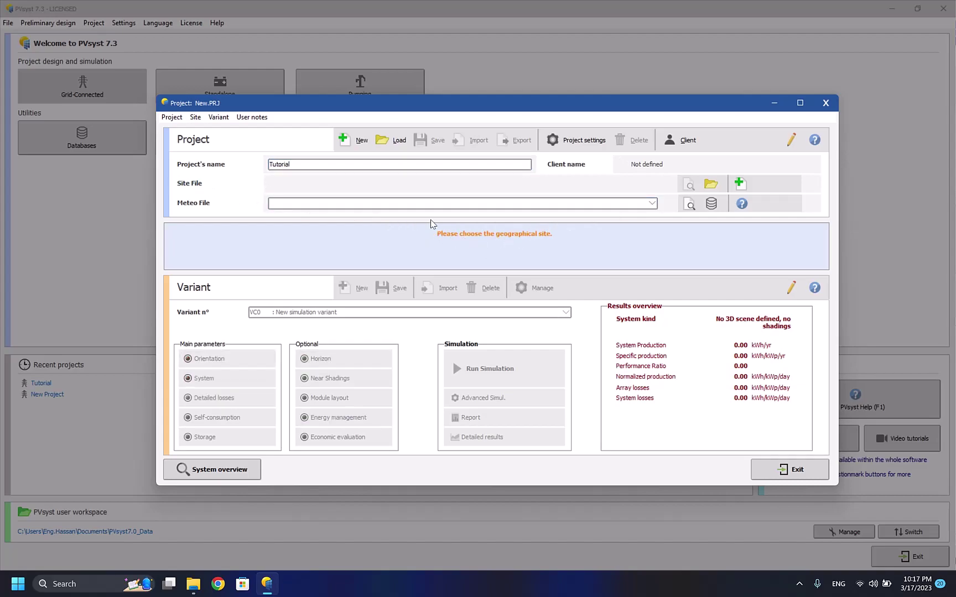
Start a new site and bring the UAE coast into view on the interactive map.
left_click(739, 183)
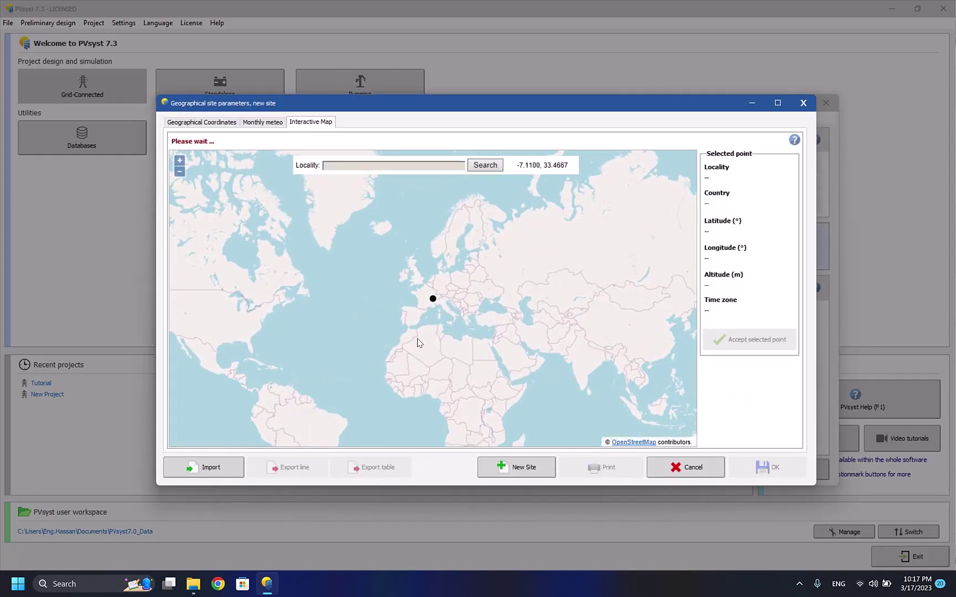
scroll(412, 298, "up", 4)
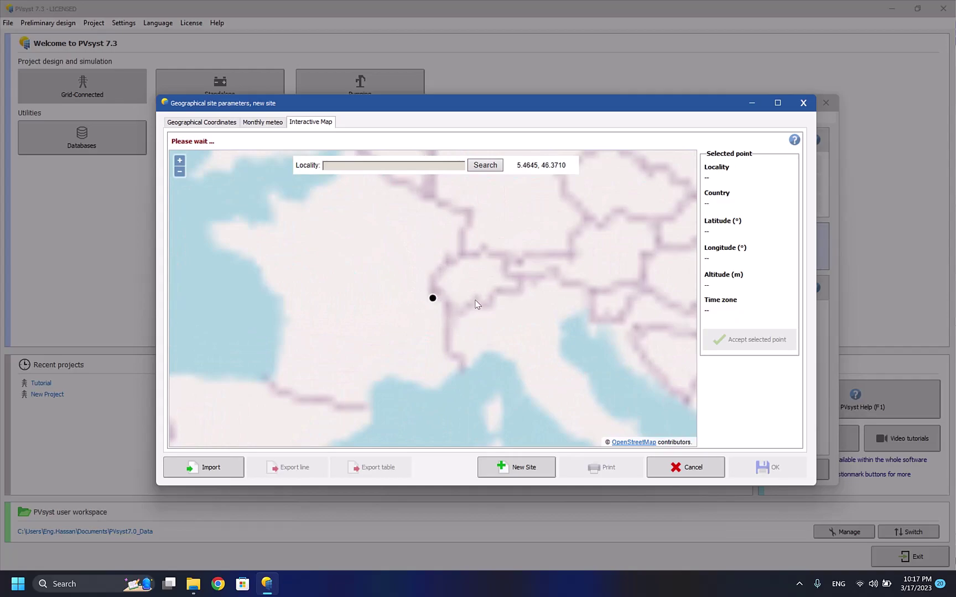
scroll(449, 308, "up", 5)
scroll(341, 304, "down", 6)
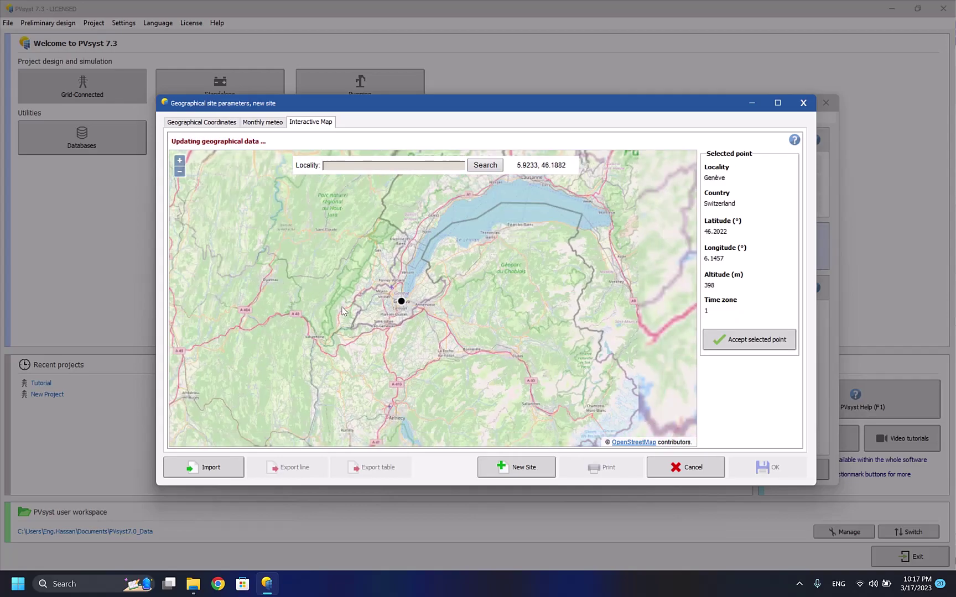
scroll(340, 304, "down", 1)
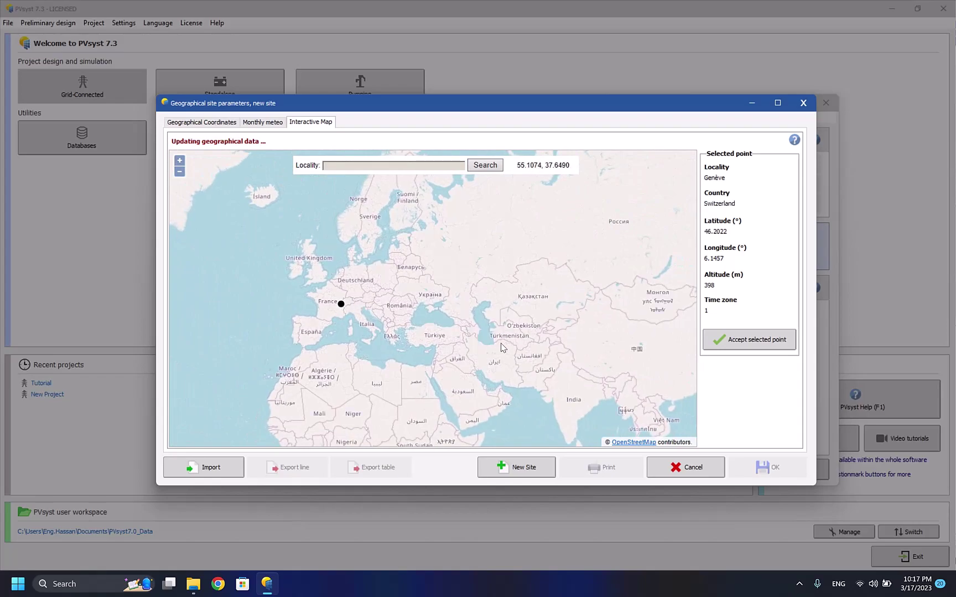
left_click_drag(502, 357, 500, 343)
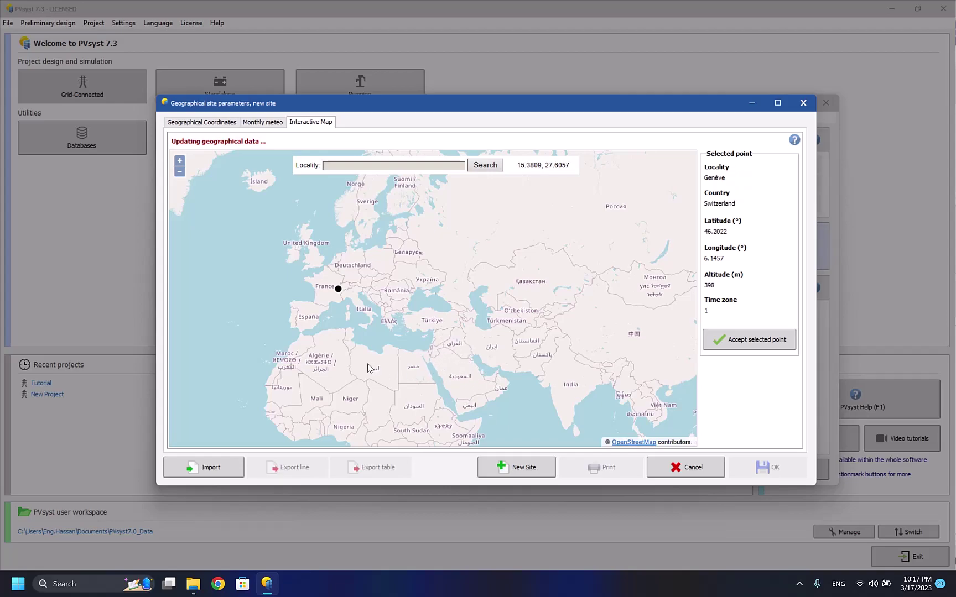
scroll(481, 370, "up", 5)
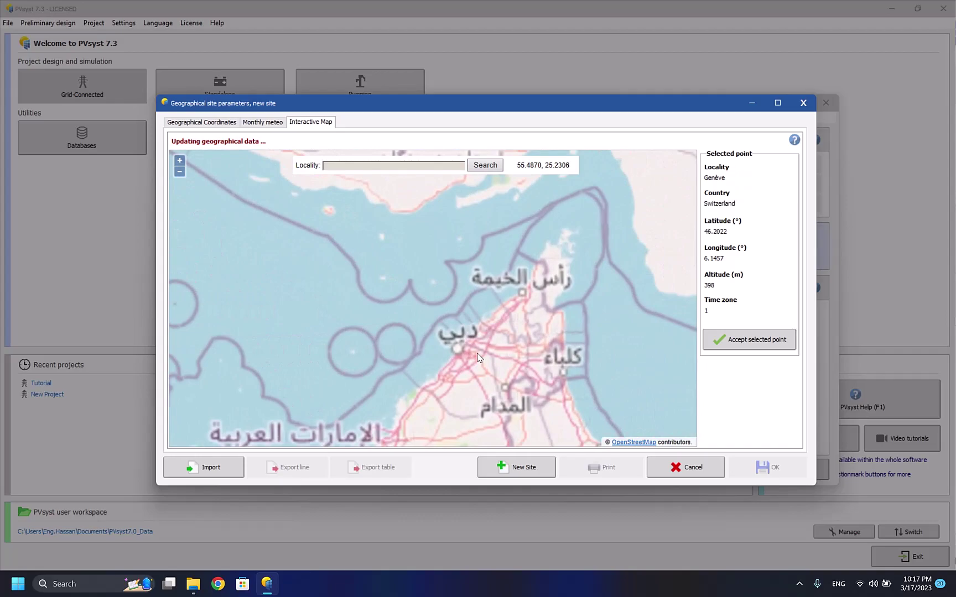
left_click_drag(479, 358, 499, 291)
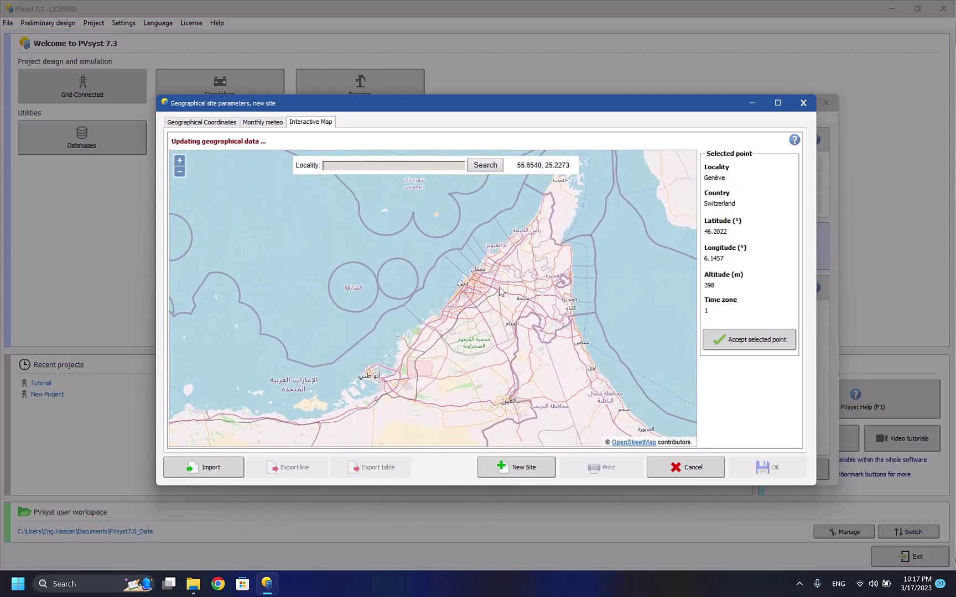
Zoom in near Sharjah and mark the site at Al Juraina (25.3167°, 55.5004°).
scroll(481, 291, "up", 2)
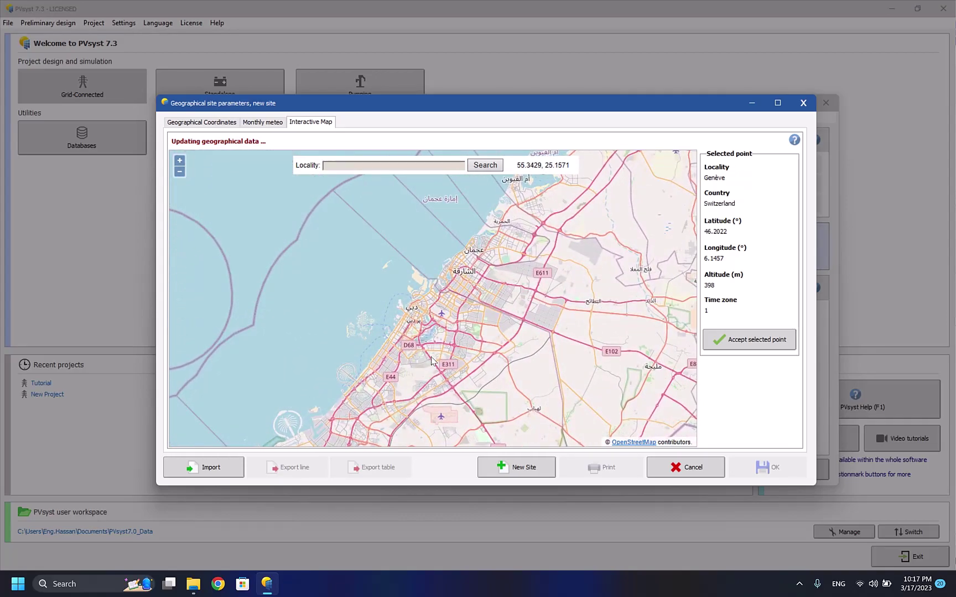
scroll(479, 270, "up", 2)
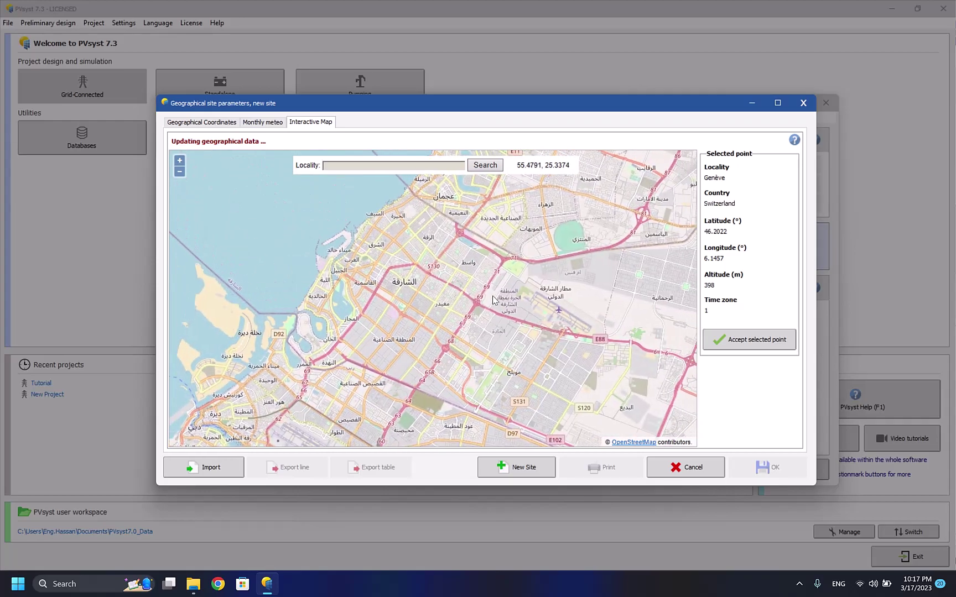
scroll(416, 354, "up", 3)
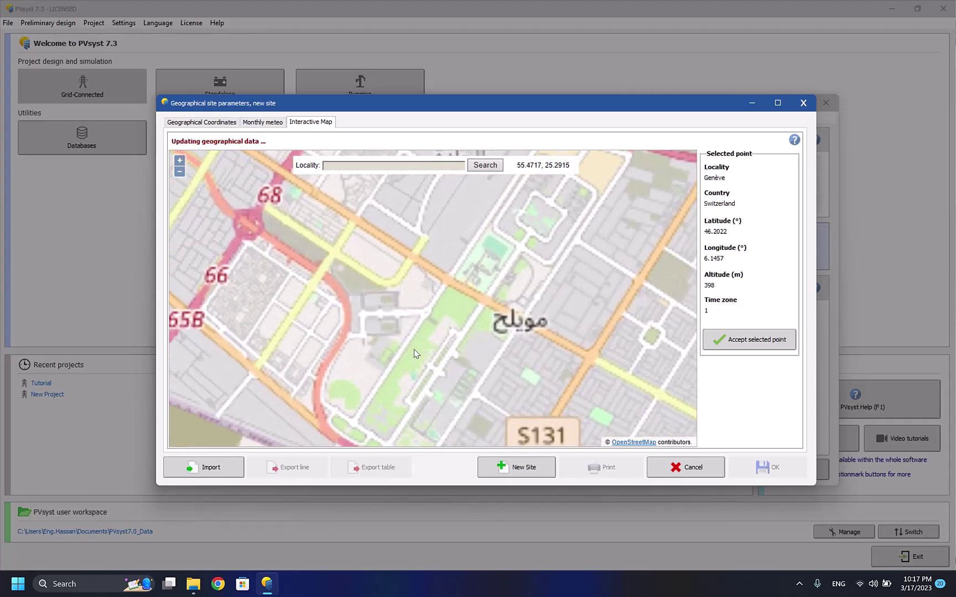
scroll(424, 354, "up", 2)
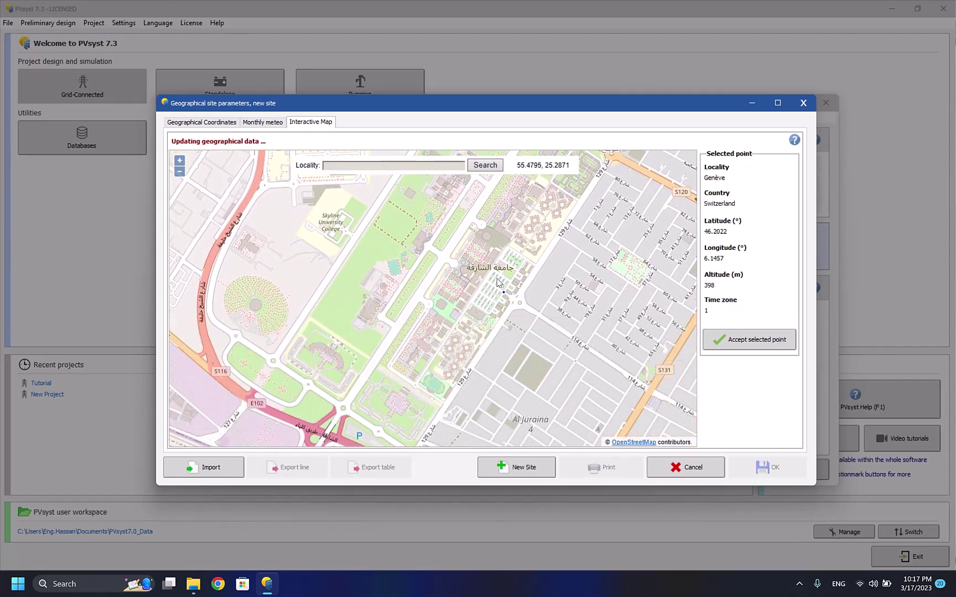
left_click_drag(499, 282, 474, 300)
left_click_drag(410, 341, 363, 402)
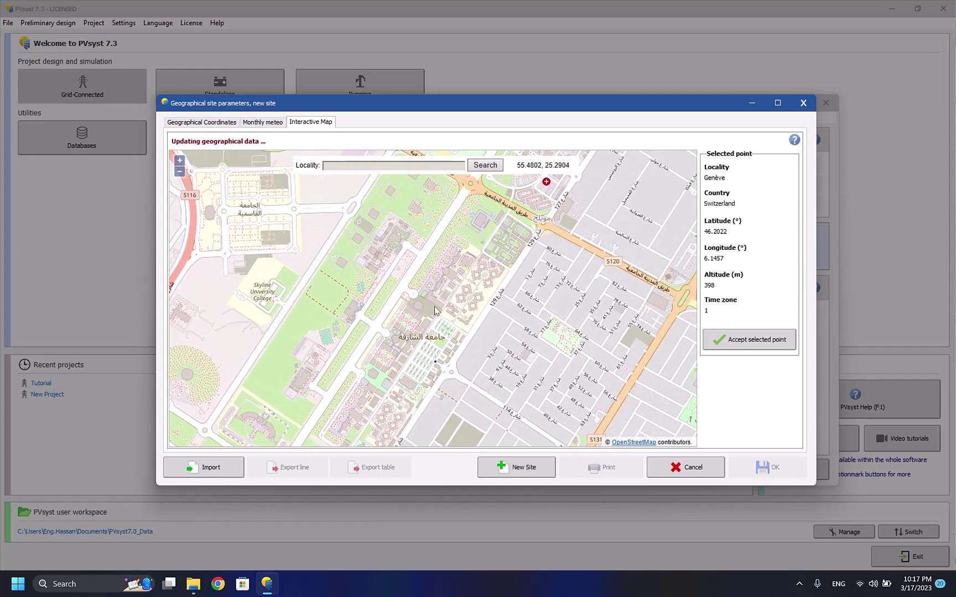
left_click_drag(435, 311, 413, 375)
left_click_drag(498, 309, 442, 354)
left_click_drag(484, 238, 419, 325)
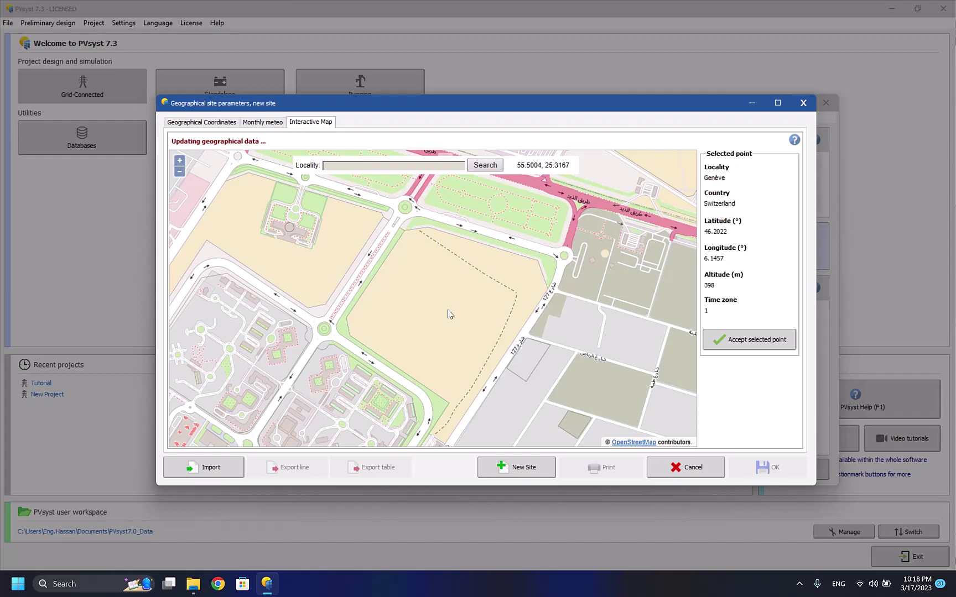
left_click(449, 314)
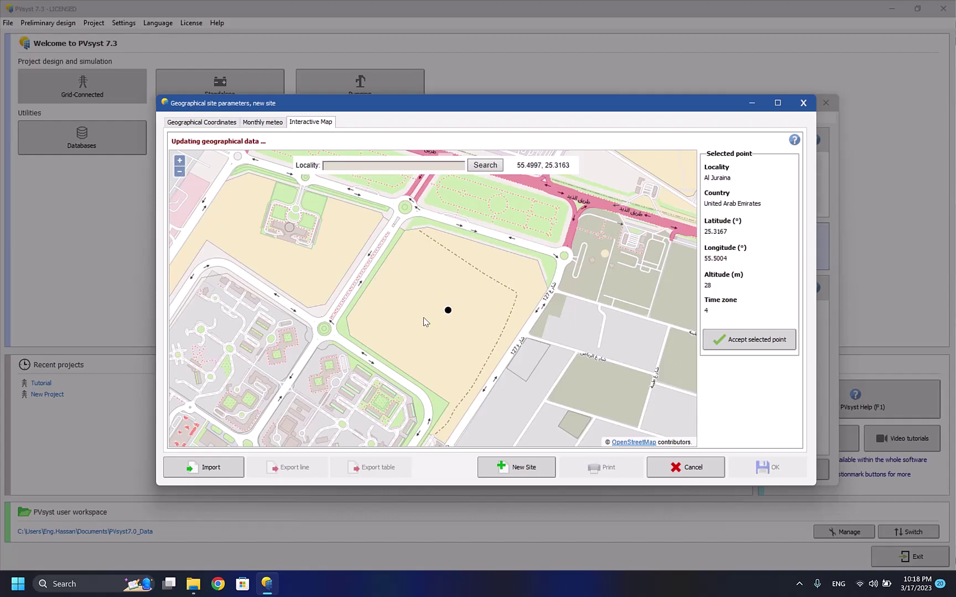
Accept the Al Juraina point, fill in its site details and import Meteonorm 8.1 monthly meteo.
left_click(744, 340)
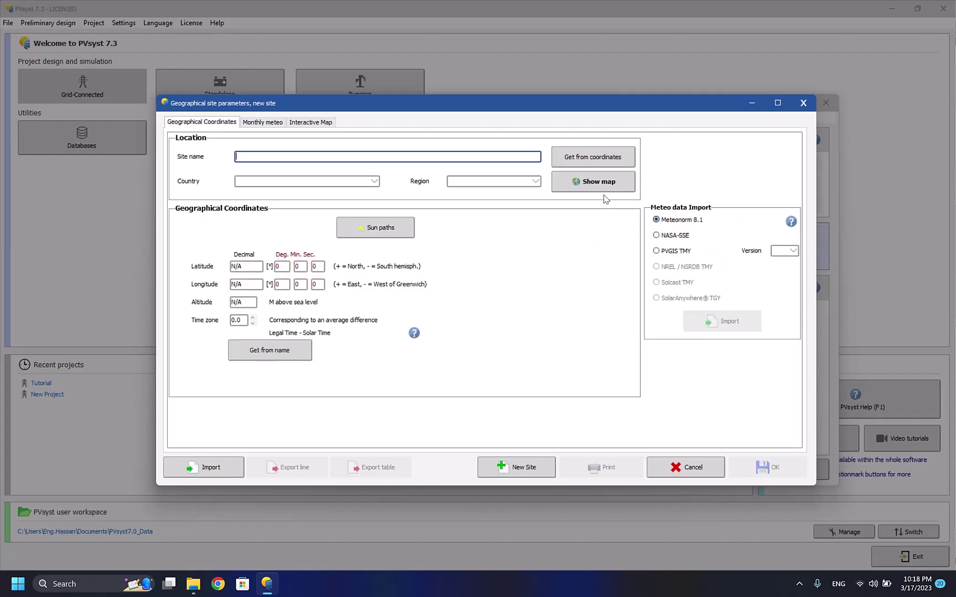
left_click(603, 159)
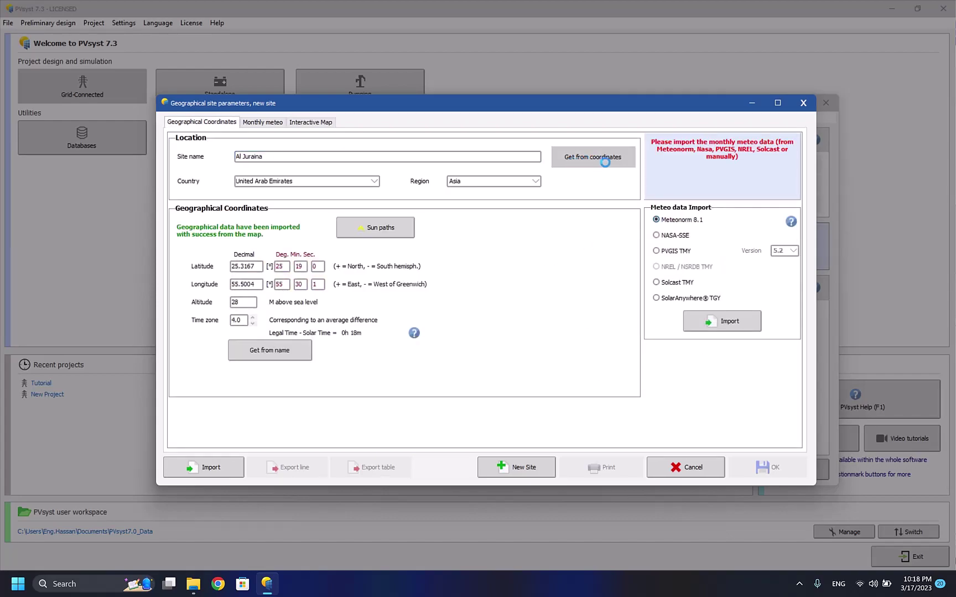
left_click(725, 324)
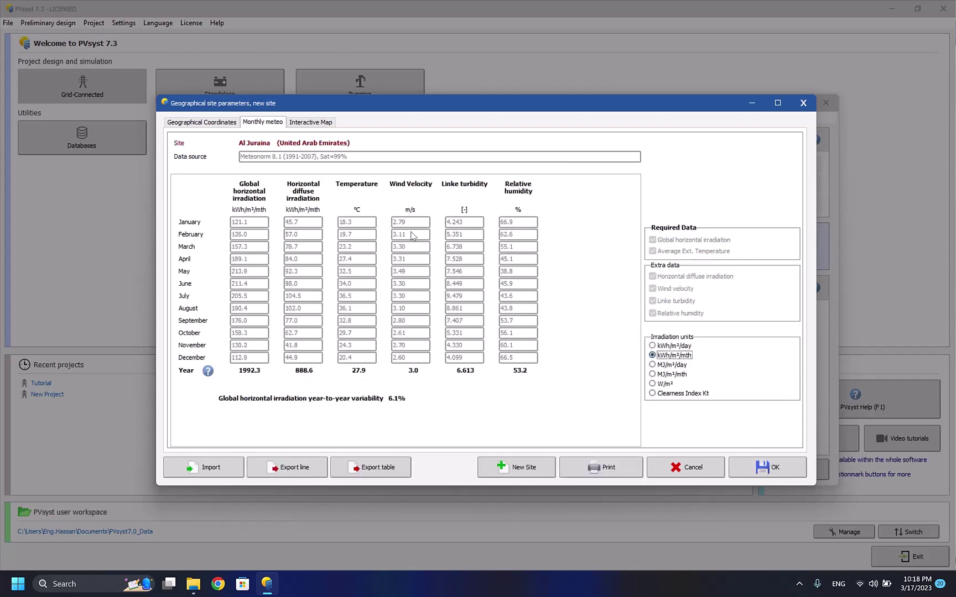
Save the site as Al Juraina_MN81 and the synthetic meteo as Al Juraina_MN81_SYN.
left_click(765, 466)
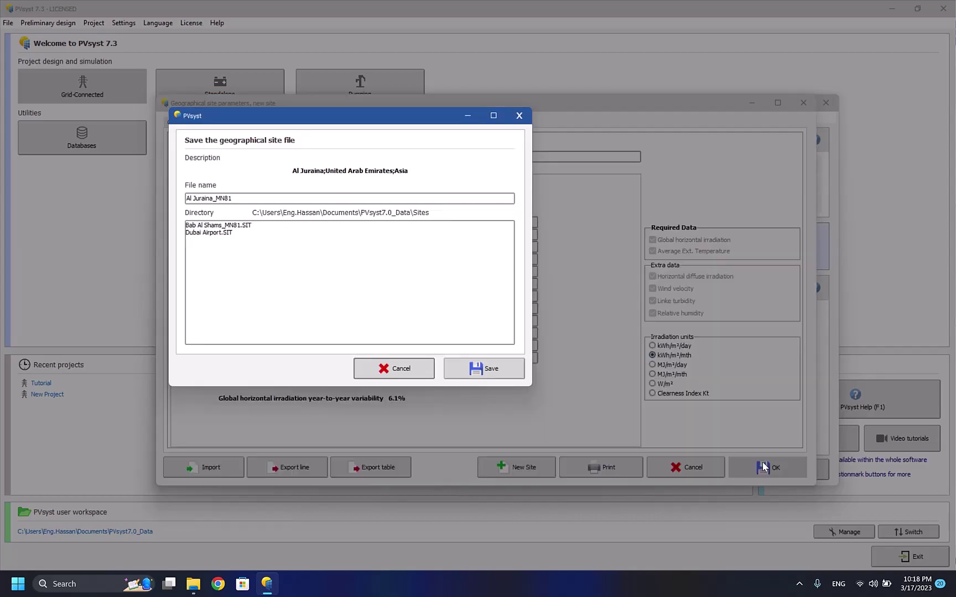
left_click(488, 375)
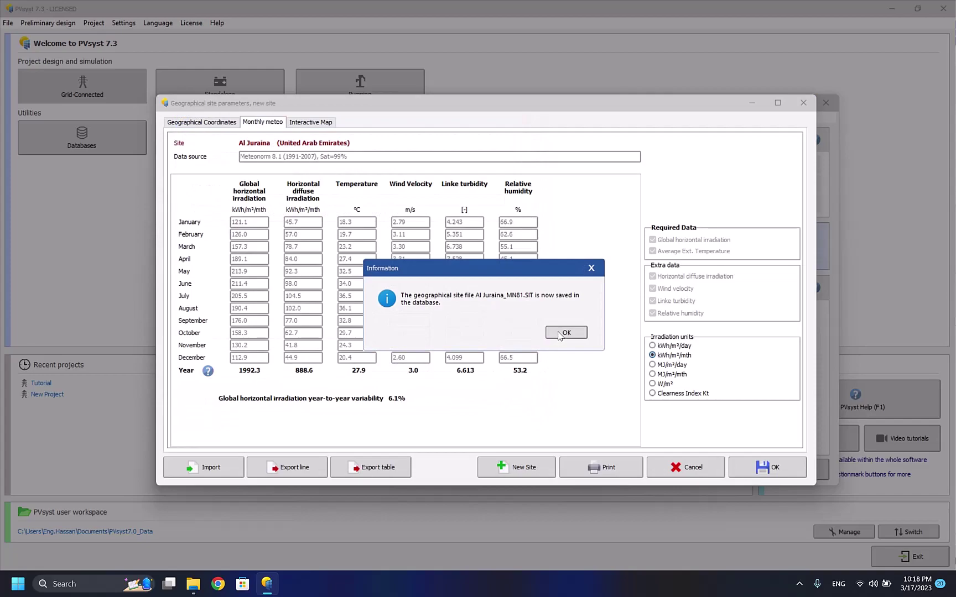
left_click(560, 334)
left_click(514, 338)
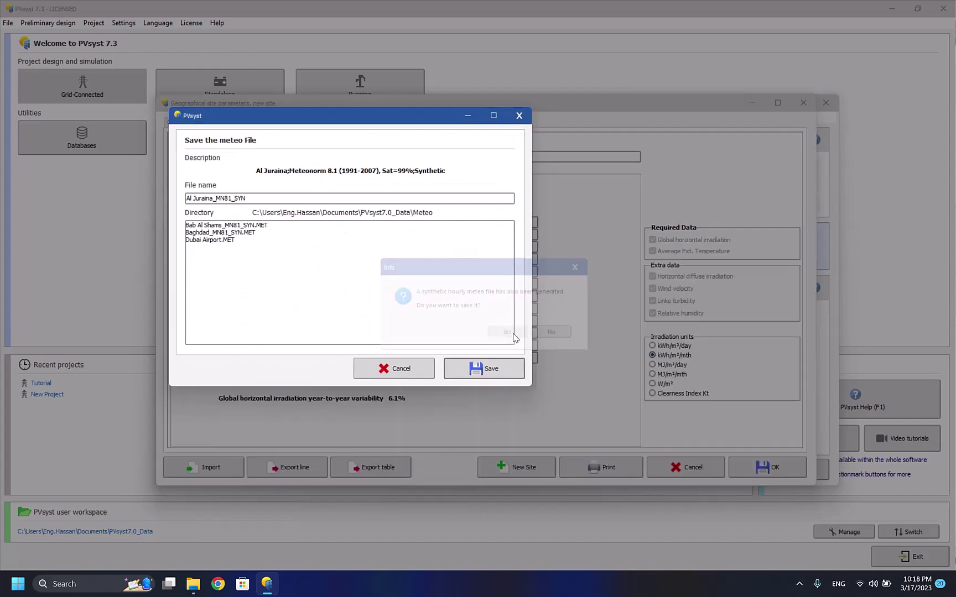
left_click(466, 367)
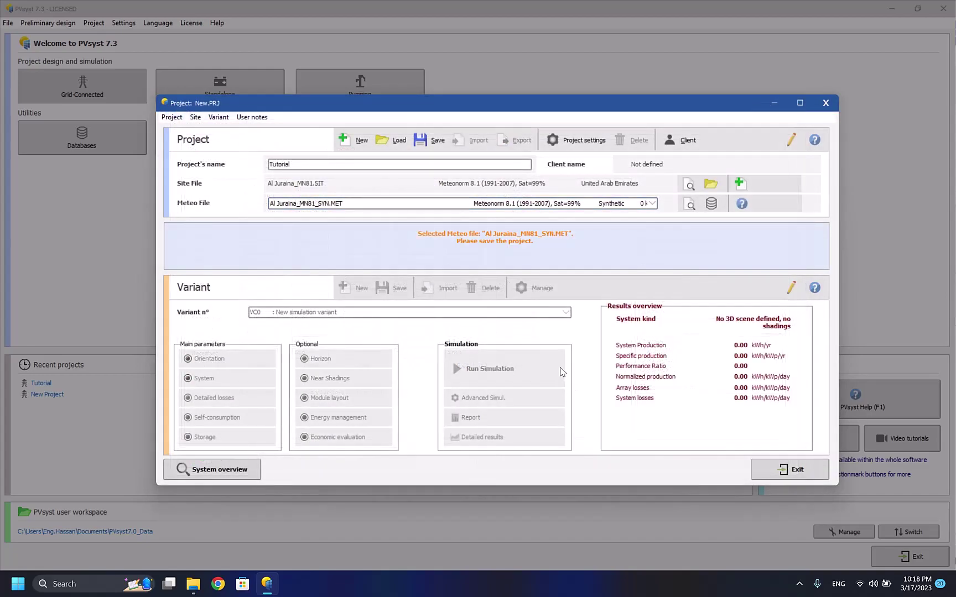
Save the project as Tutorial_Project, overwriting the existing file.
left_click(420, 141)
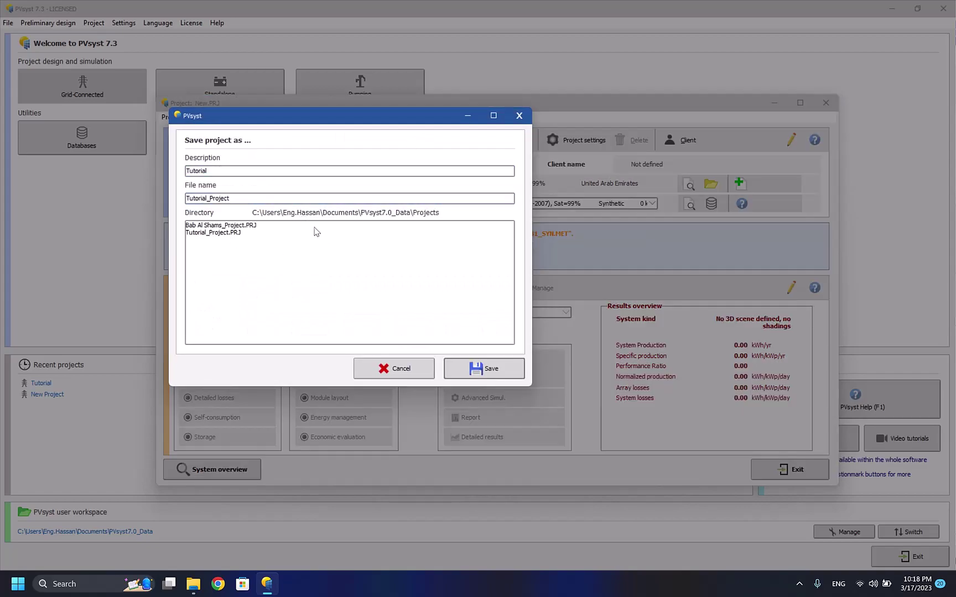
left_click(483, 369)
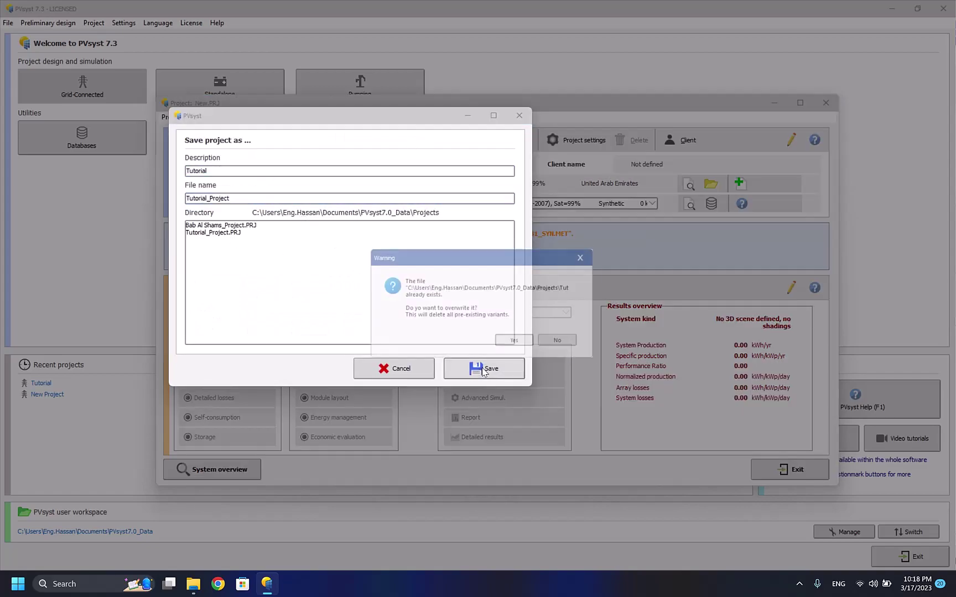
left_click(515, 343)
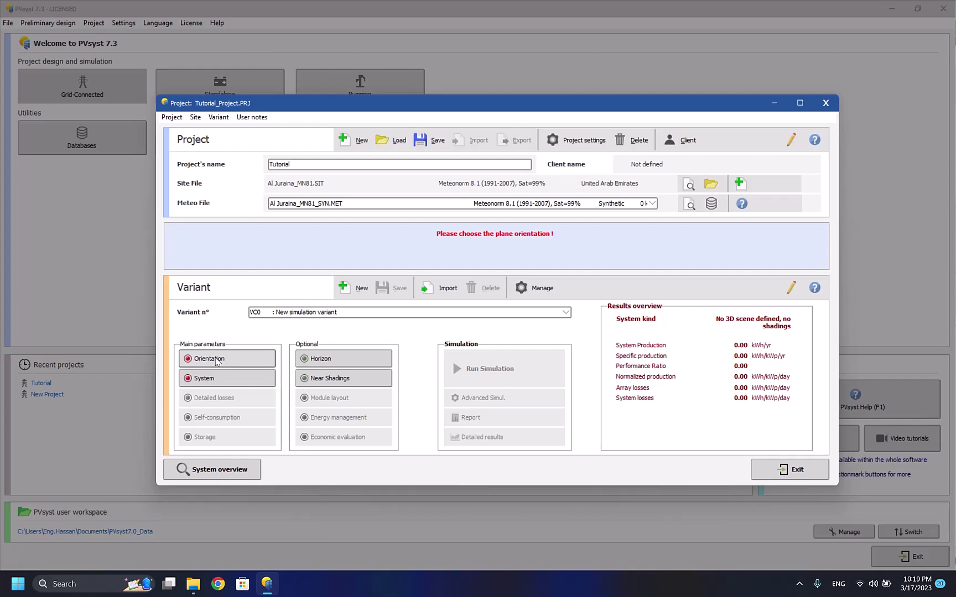
In Orientation, compare summer, winter and yearly optimization, ending on yearly irradiation yield.
left_click(217, 360)
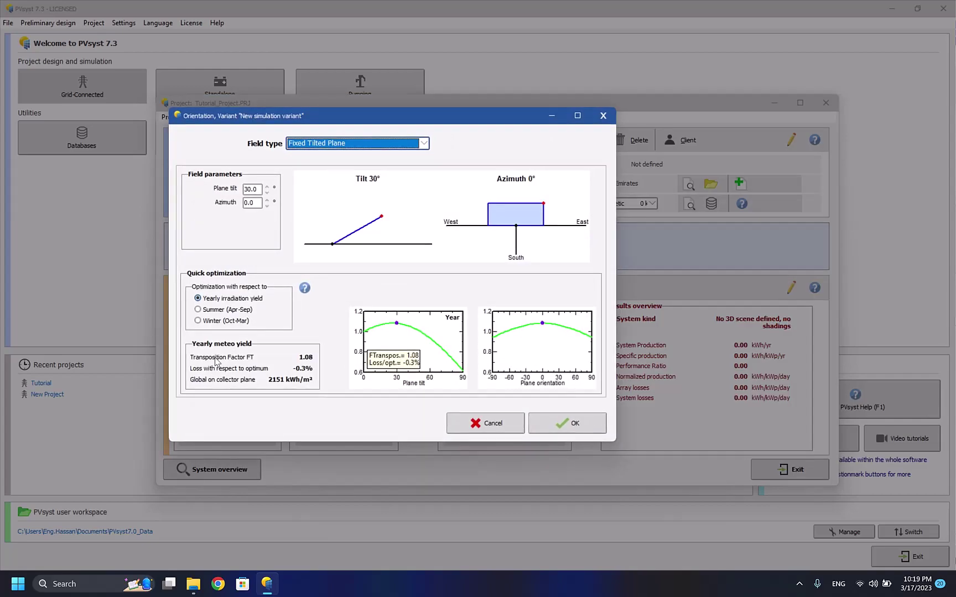
left_click(221, 311)
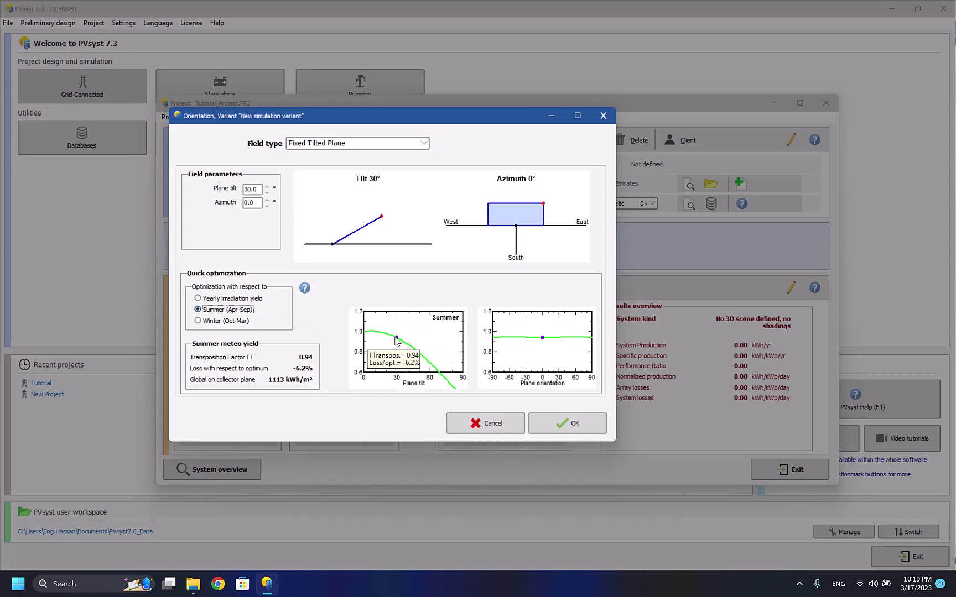
left_click(232, 322)
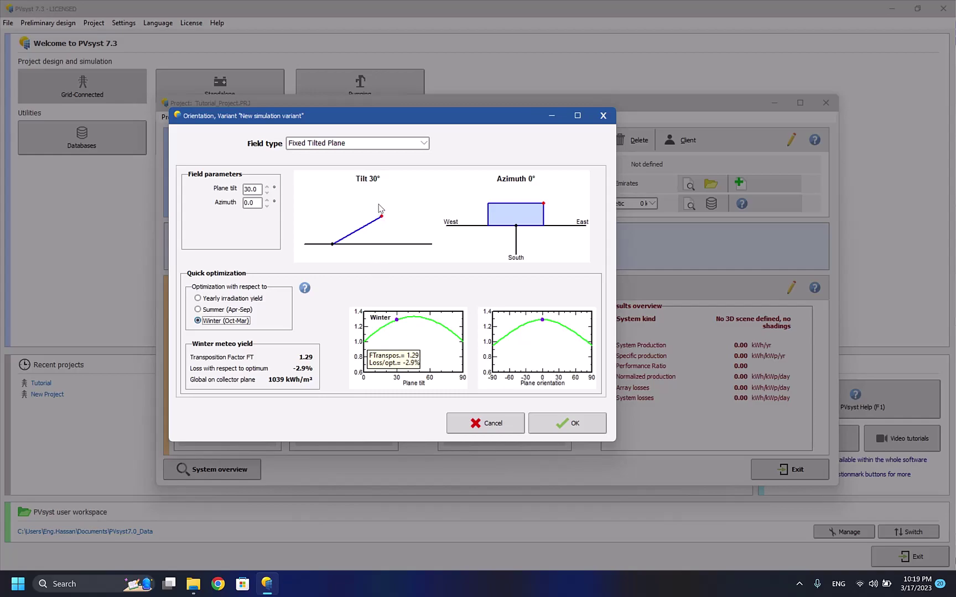
left_click(251, 300)
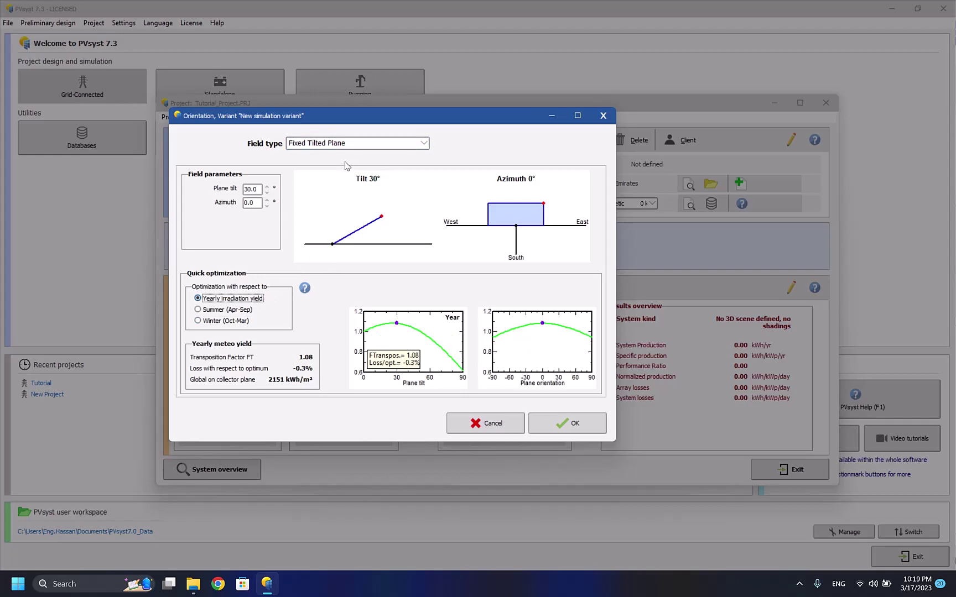
Keep Fixed Tilted Plane as the field type and set the plane tilt to 25°.
left_click(350, 145)
scroll(348, 157, "up", 1)
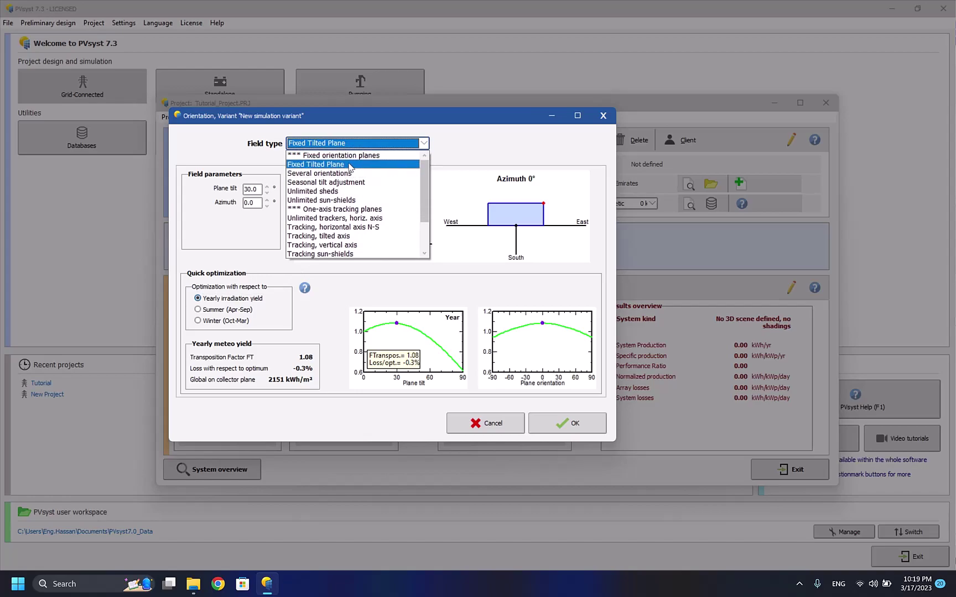
scroll(349, 166, "down", 2)
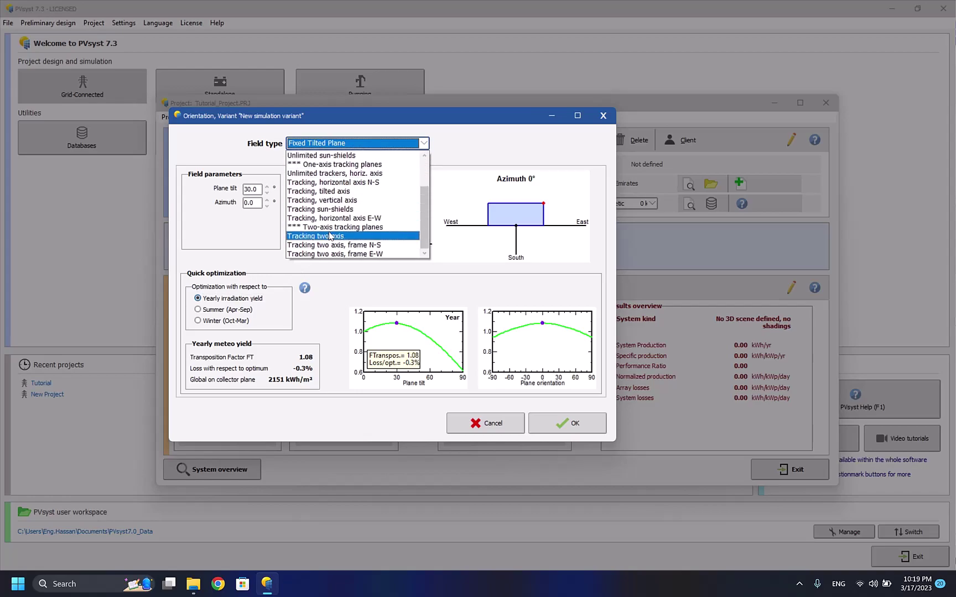
scroll(332, 233, "up", 2)
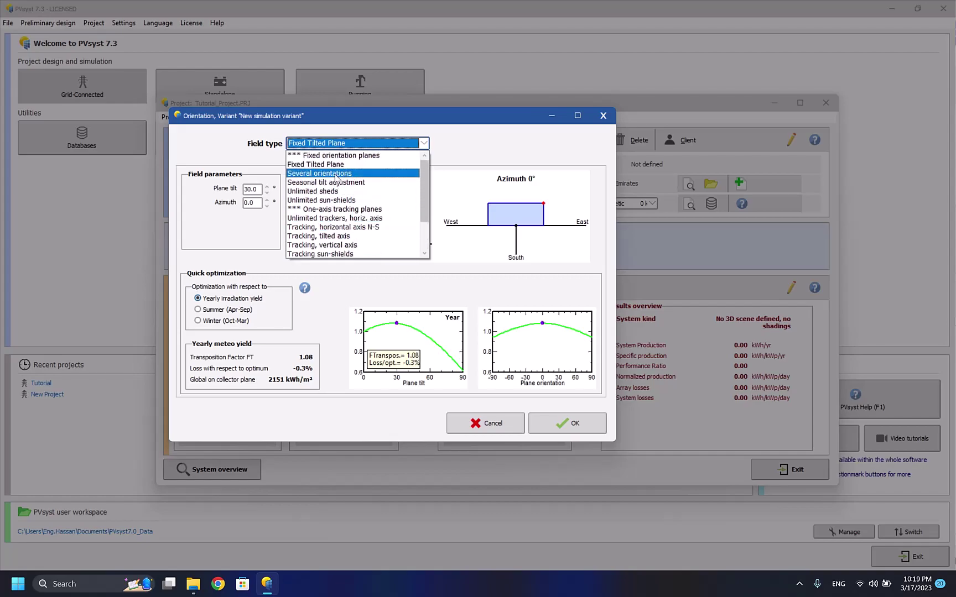
left_click(336, 164)
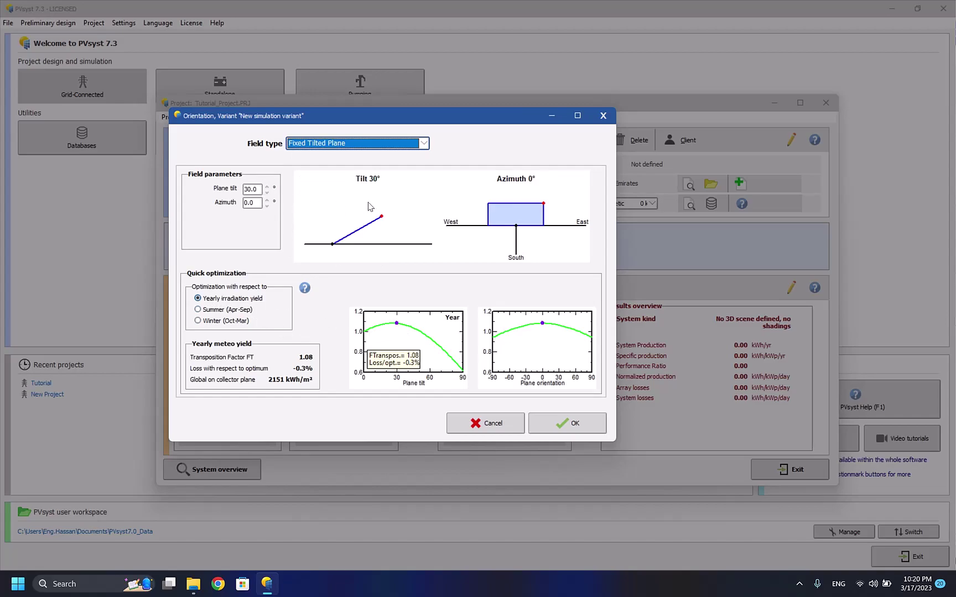
left_click_drag(381, 217, 382, 218)
left_click_drag(383, 220, 385, 224)
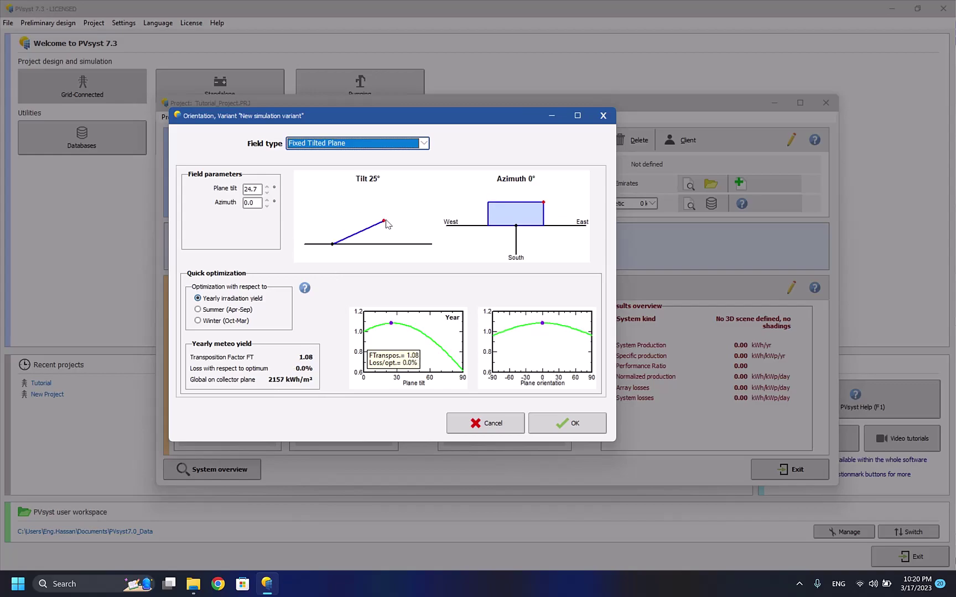
key("Tab")
type("25")
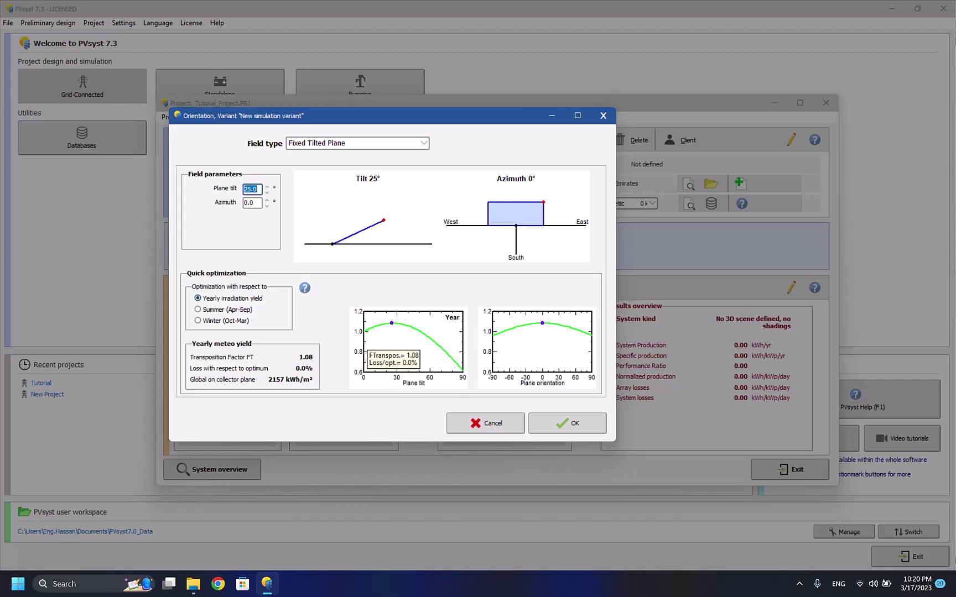
Commit the 25° tilt, compare winter and summer results, then keep yearly optimization (factor 1.08).
left_click(261, 204)
left_click(260, 188)
left_click(236, 321)
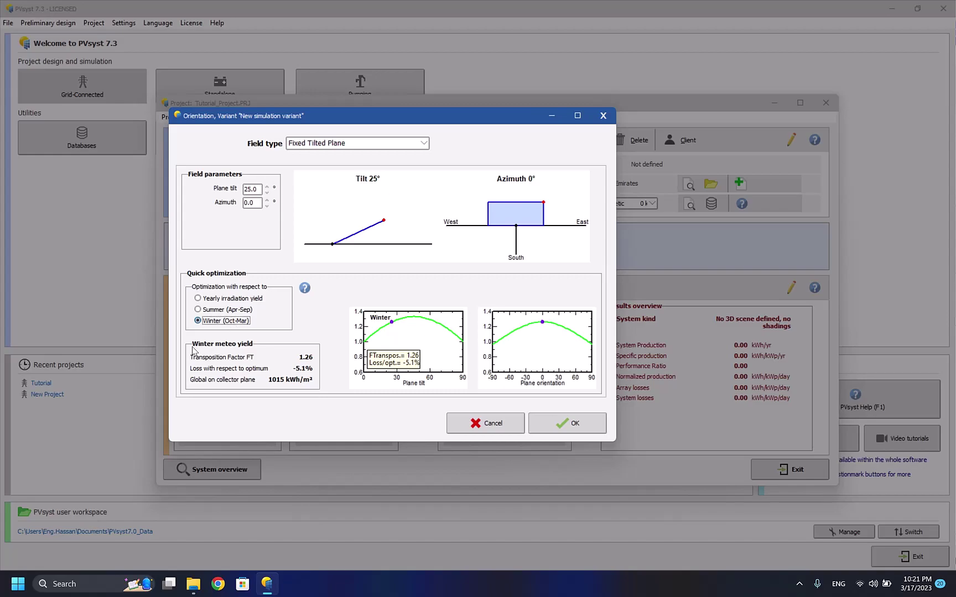
left_click(225, 313)
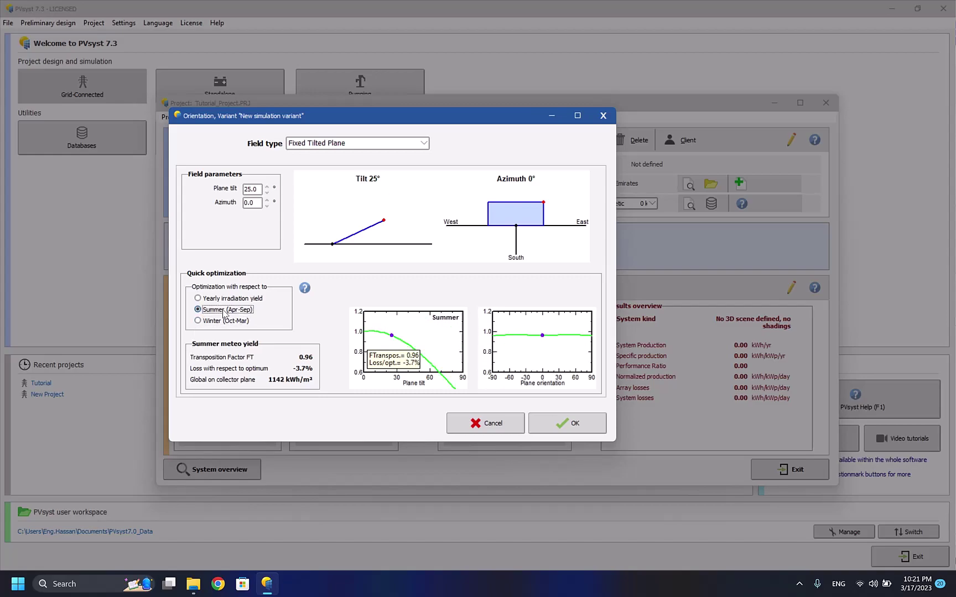
left_click(227, 300)
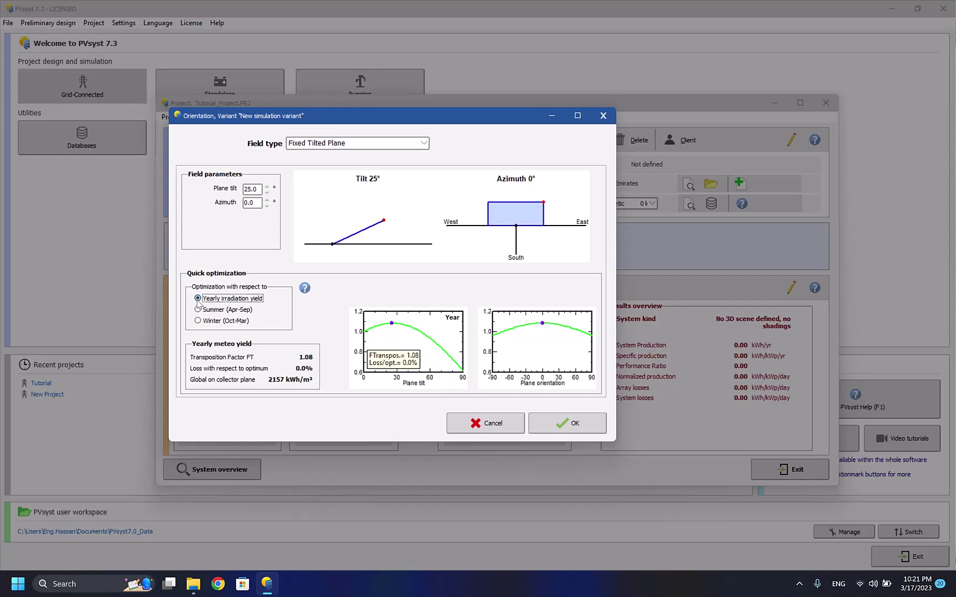
Accept the orientation and open the grid system definition for the PV Array sub-array.
left_click(572, 422)
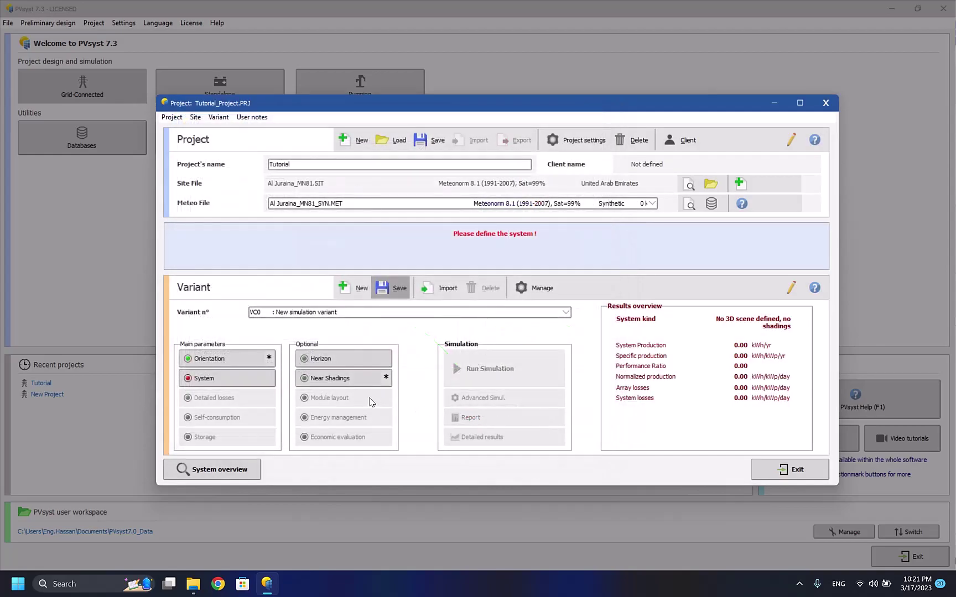
left_click(244, 380)
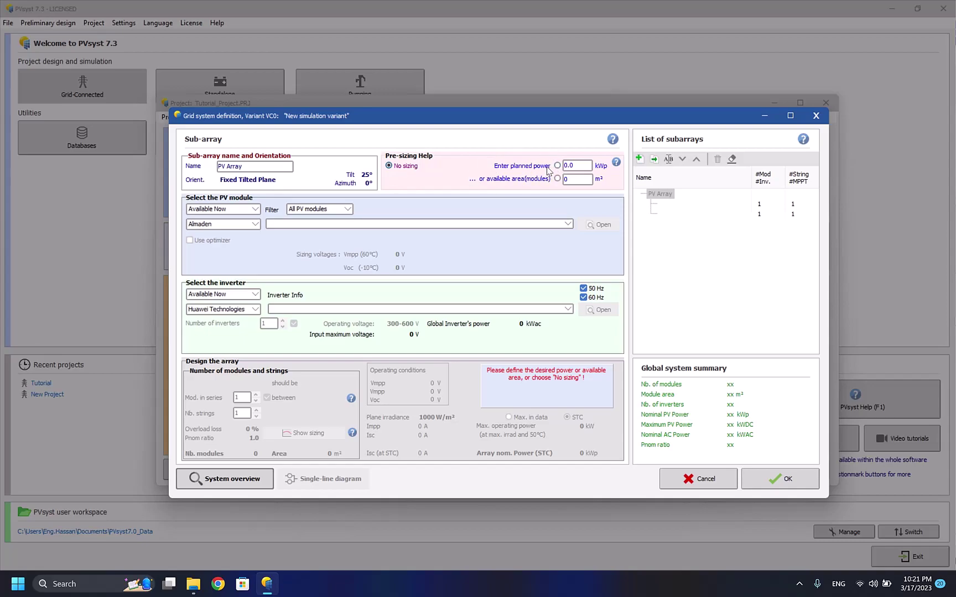
left_click(578, 178)
Browse the module manufacturers, trying TSMC Solar Ltd. with its 130 Wp 36V model.
left_click(244, 224)
scroll(227, 256, "up", 3)
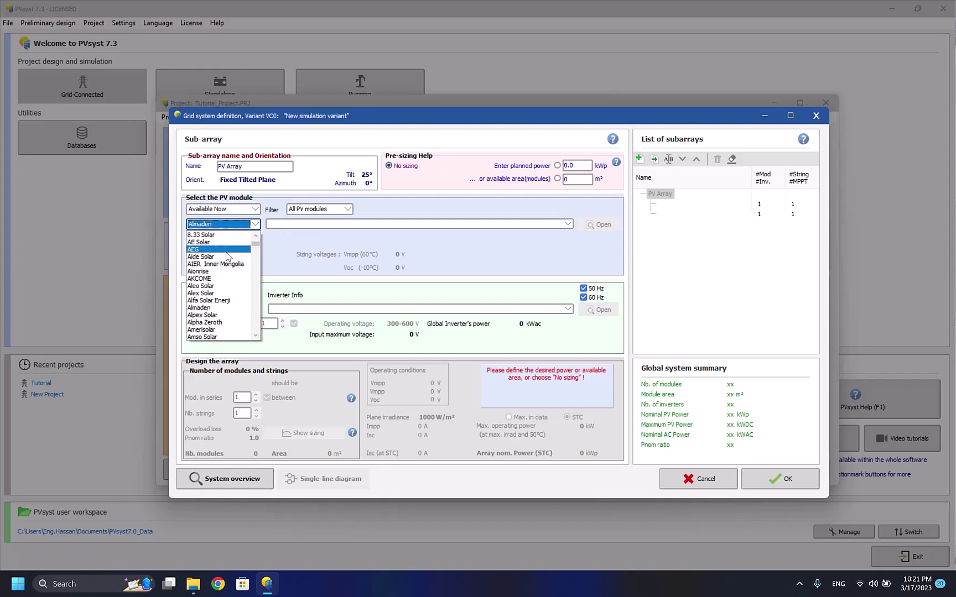
scroll(224, 260, "down", 4)
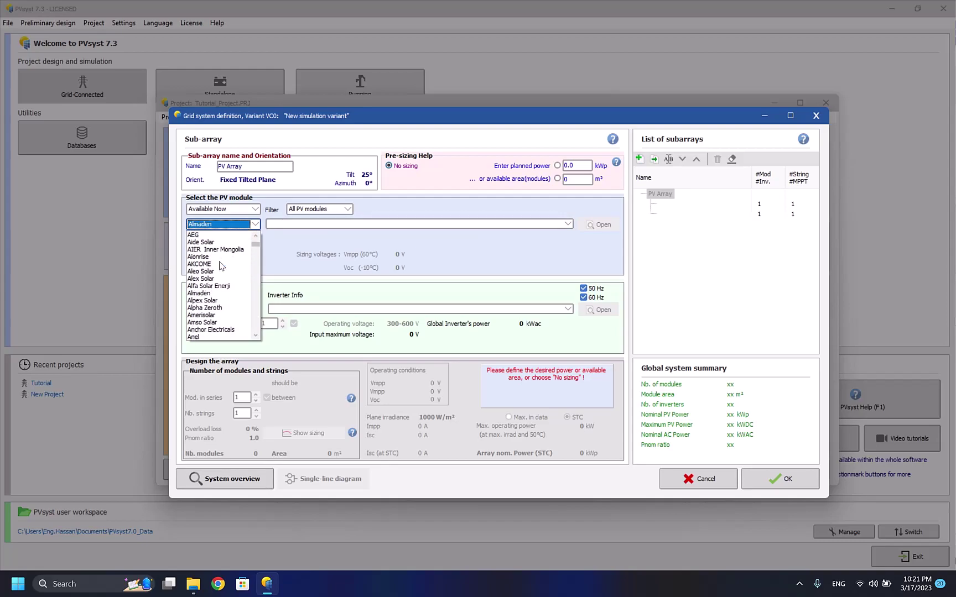
scroll(222, 266, "down", 15)
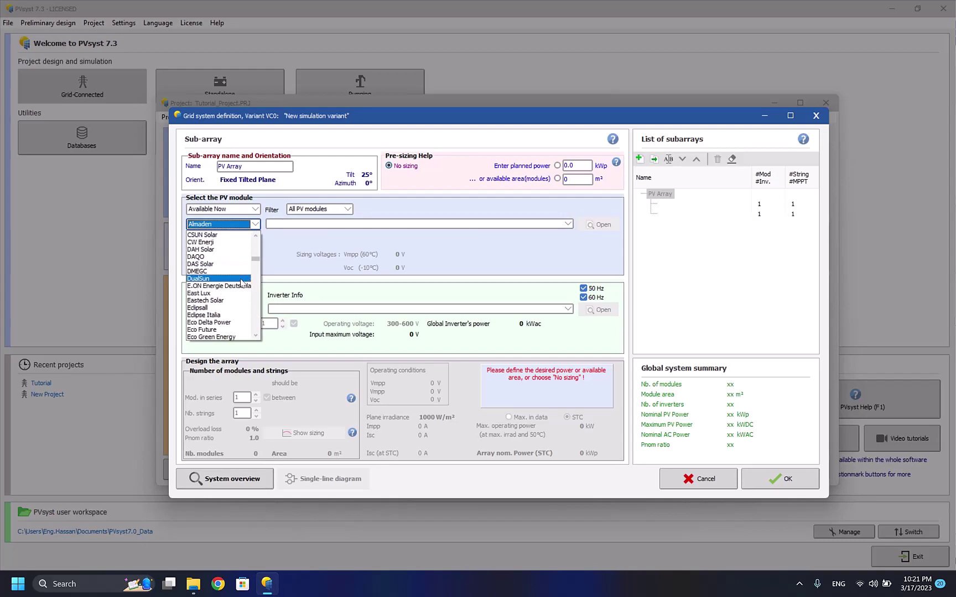
left_click_drag(256, 260, 257, 313)
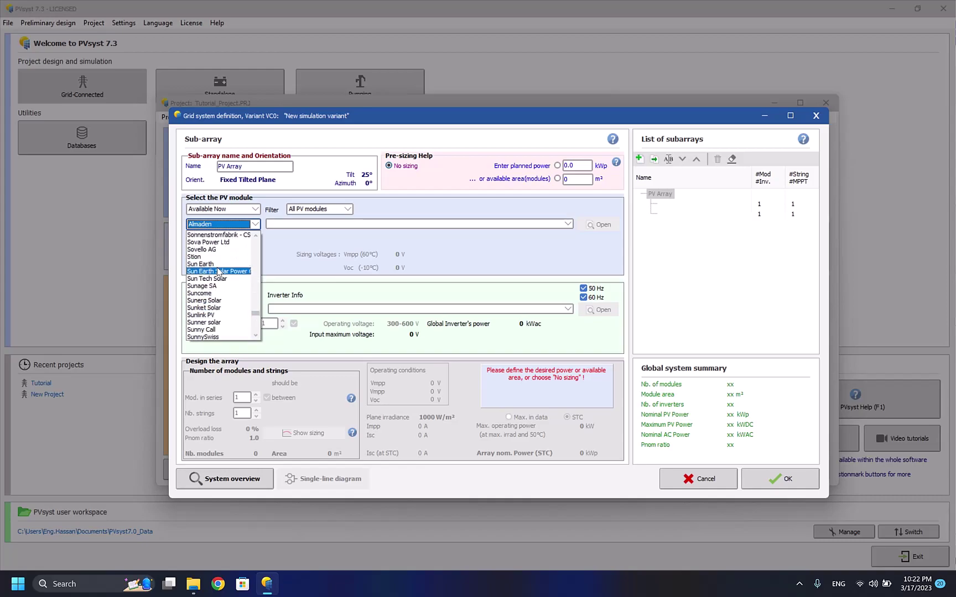
scroll(221, 285, "down", 5)
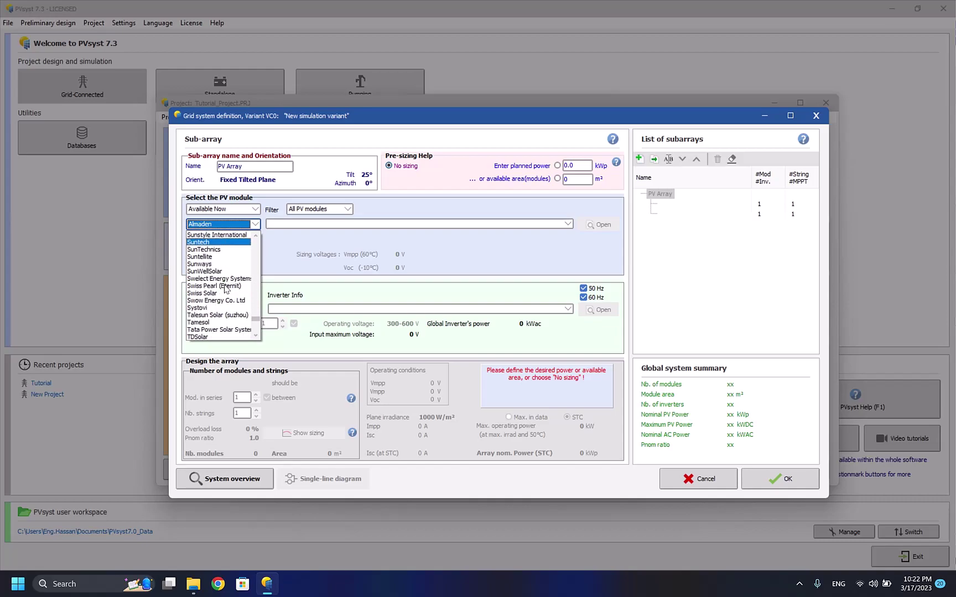
scroll(225, 286, "down", 5)
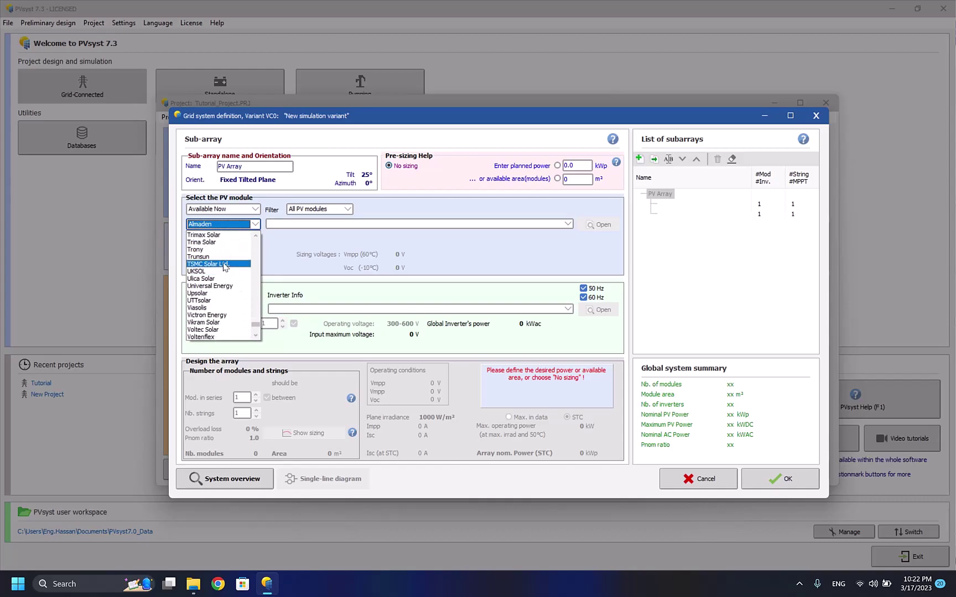
left_click(224, 265)
left_click(332, 224)
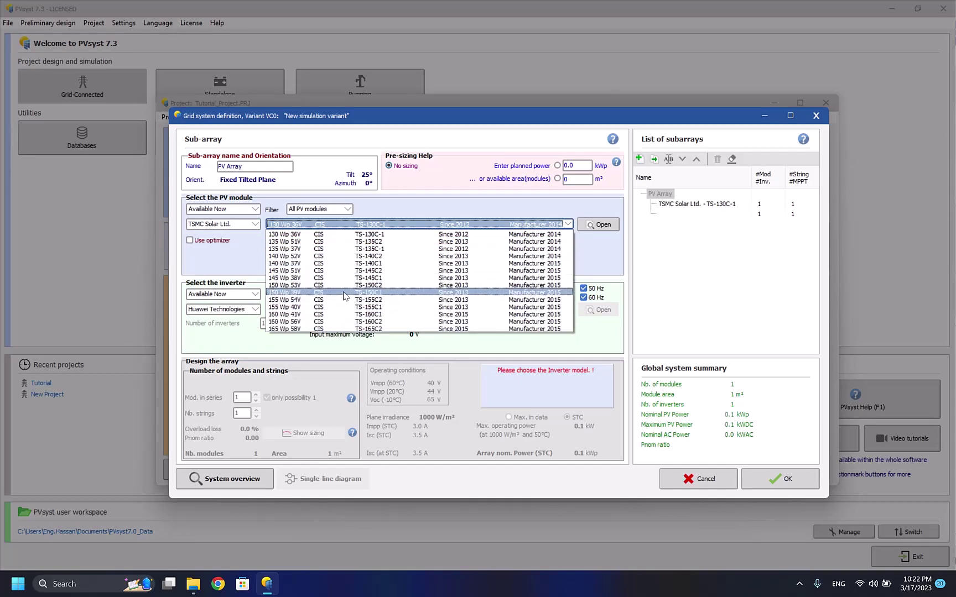
left_click(236, 227)
Switch the module manufacturer to Sunlink PV.
left_click(237, 225)
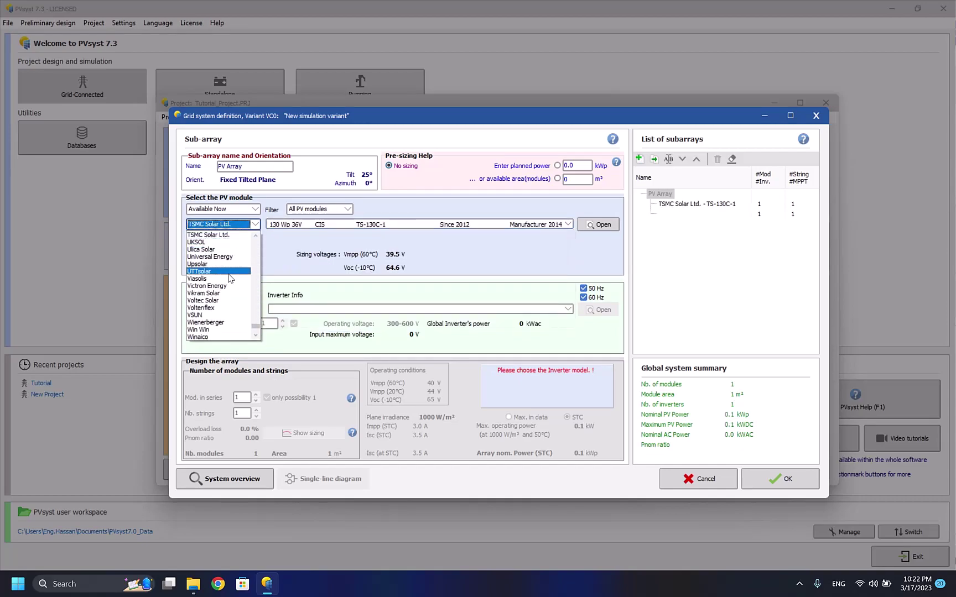
scroll(221, 300, "down", 1)
scroll(222, 300, "up", 10)
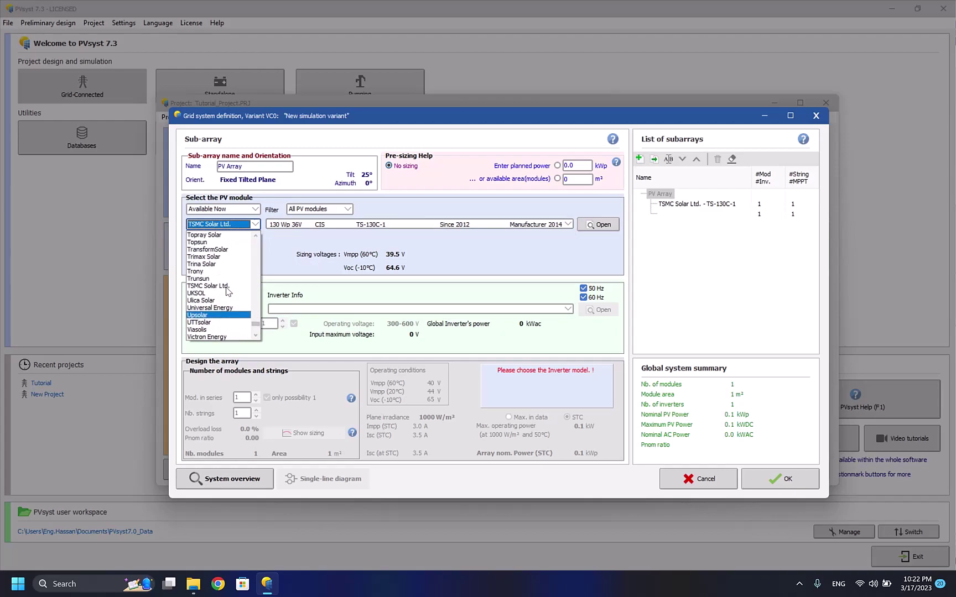
scroll(225, 293, "up", 3)
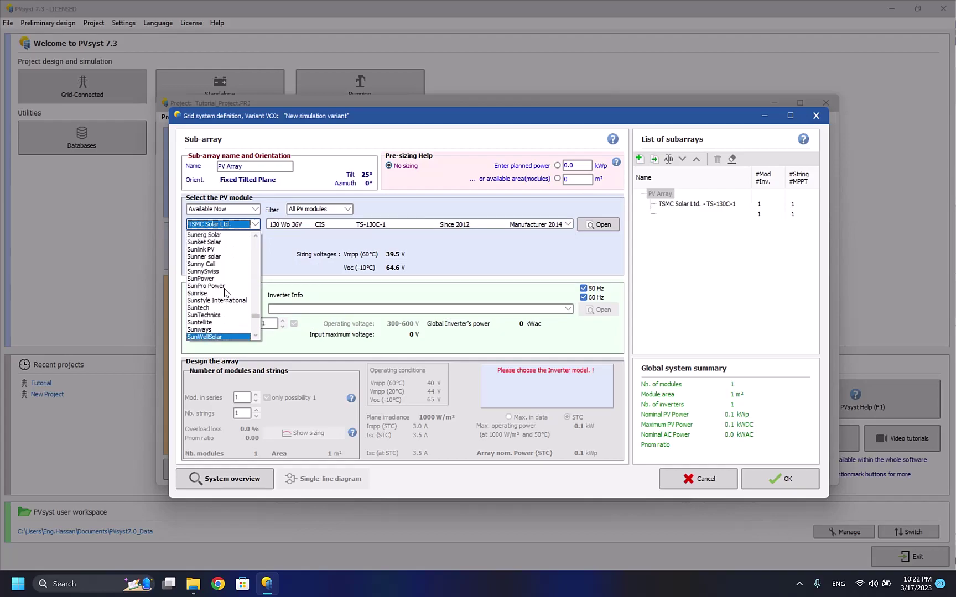
left_click(225, 252)
Pass over the Sunlink 140 Wp model, pick Sunny Call as manufacturer and list its models.
left_click(341, 225)
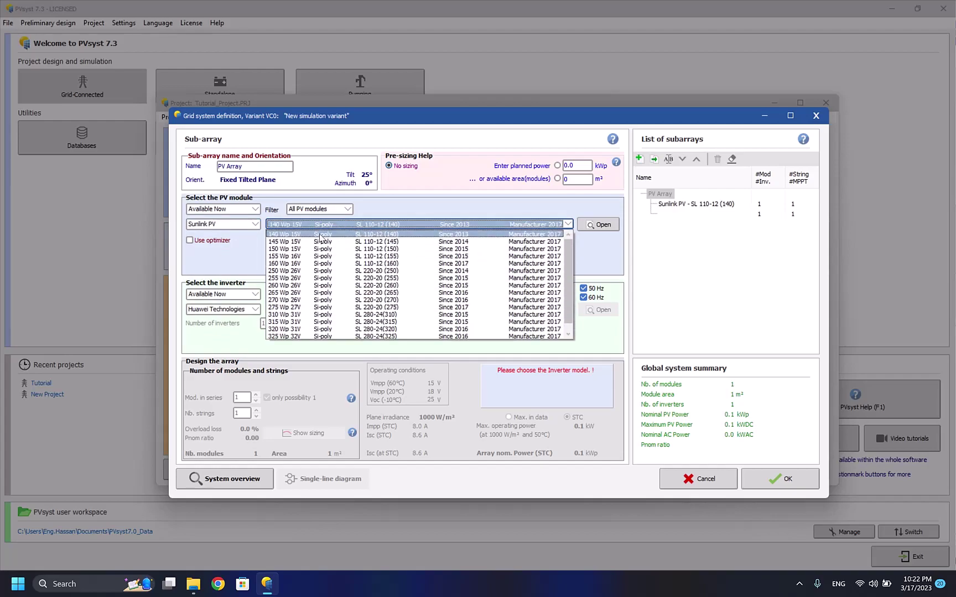
scroll(321, 239, "down", 1)
scroll(321, 239, "up", 1)
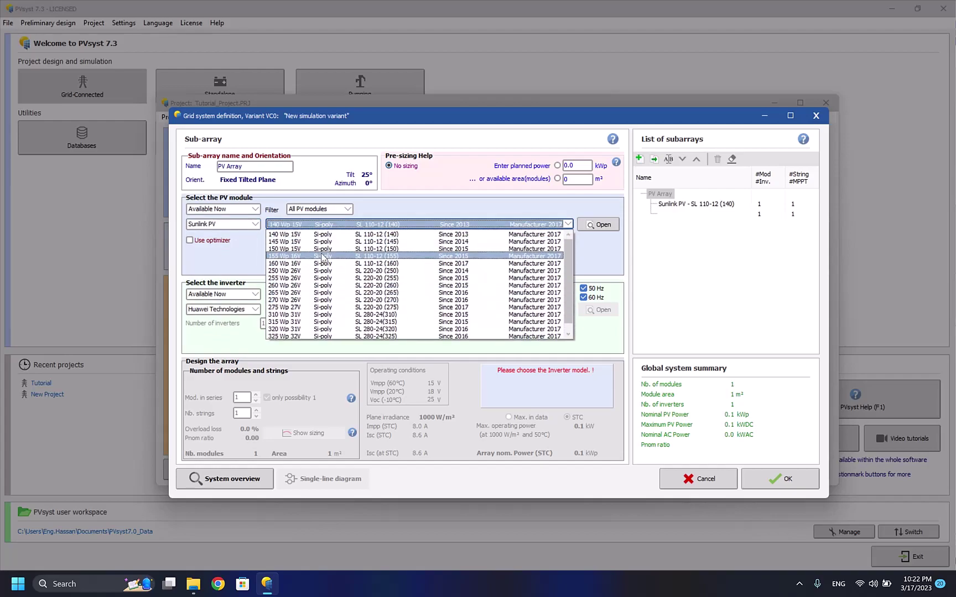
left_click(331, 233)
left_click(221, 224)
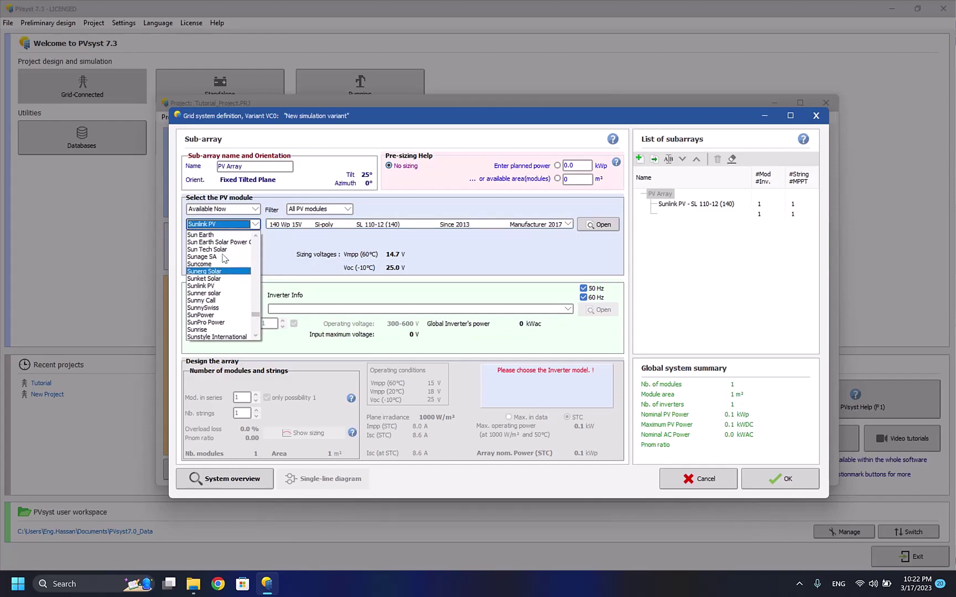
left_click(213, 308)
left_click(332, 224)
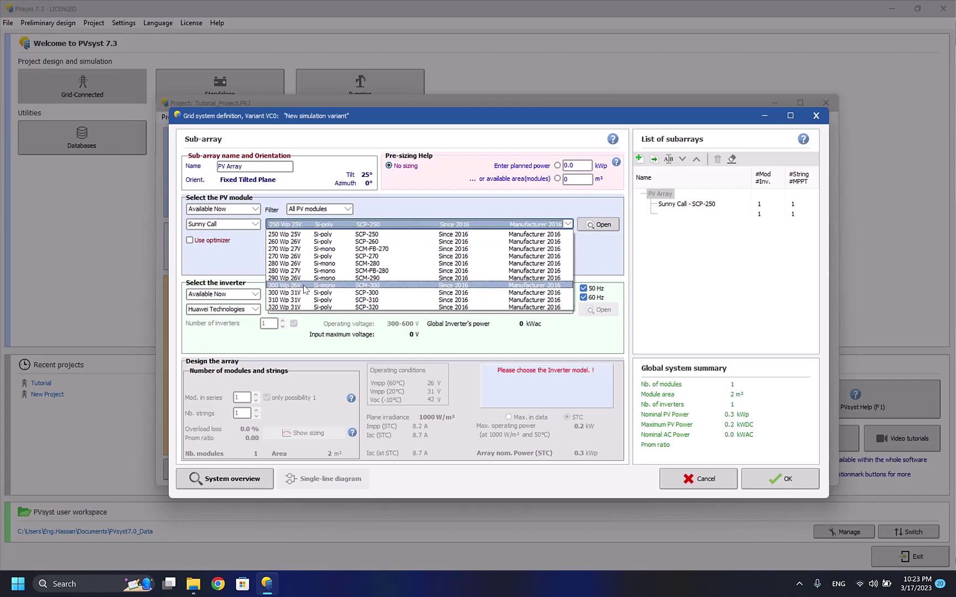
Select the Sunny Call SCM-300 300 Wp module and leave the optimizer option turned off.
left_click(304, 286)
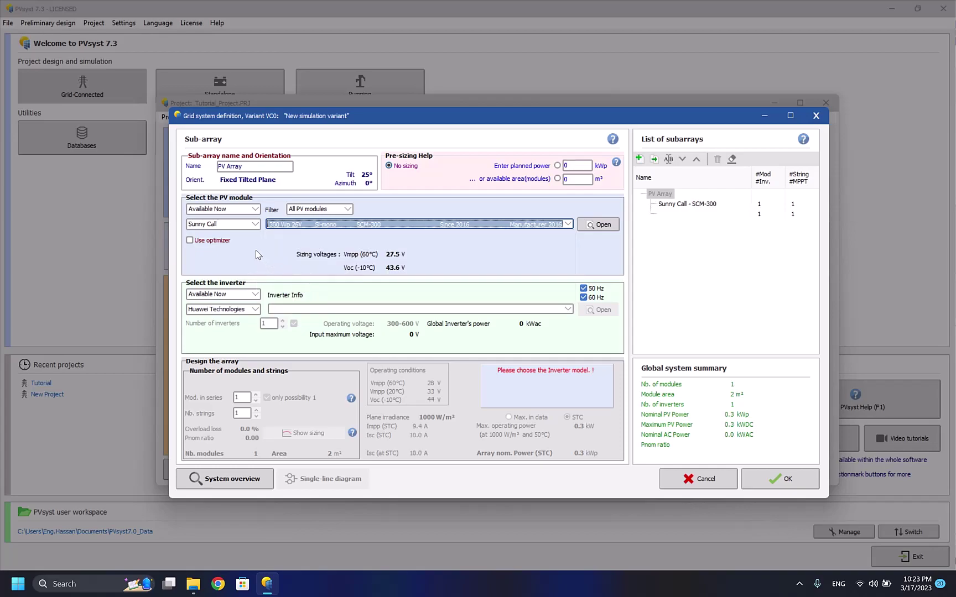
left_click(190, 240)
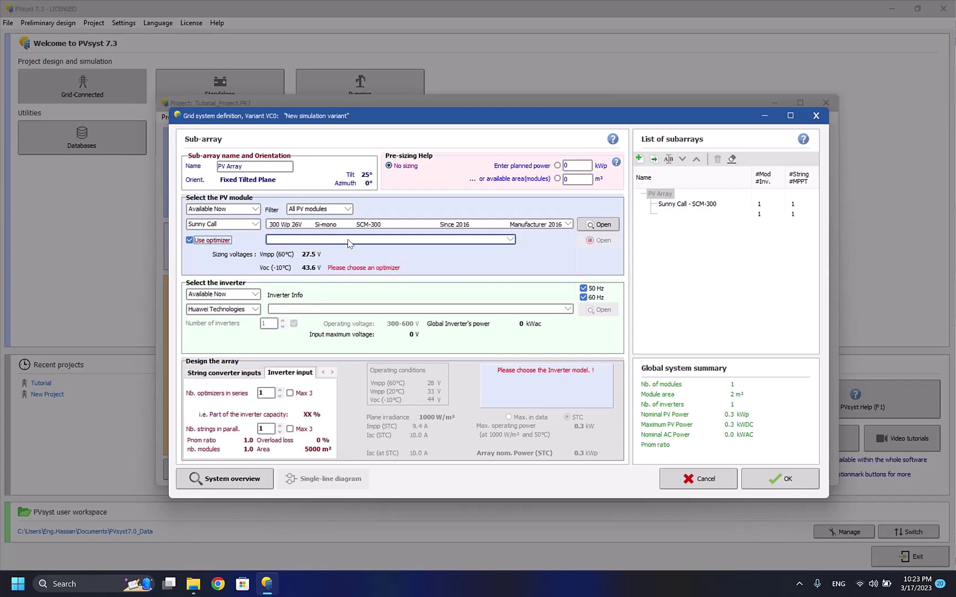
left_click(510, 239)
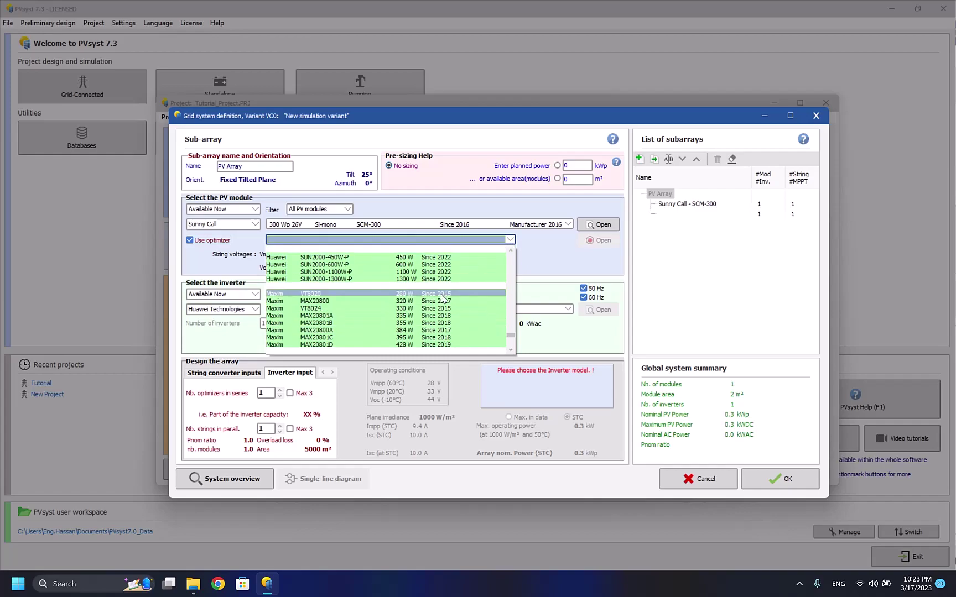
scroll(441, 299, "down", 2)
scroll(441, 305, "up", 6)
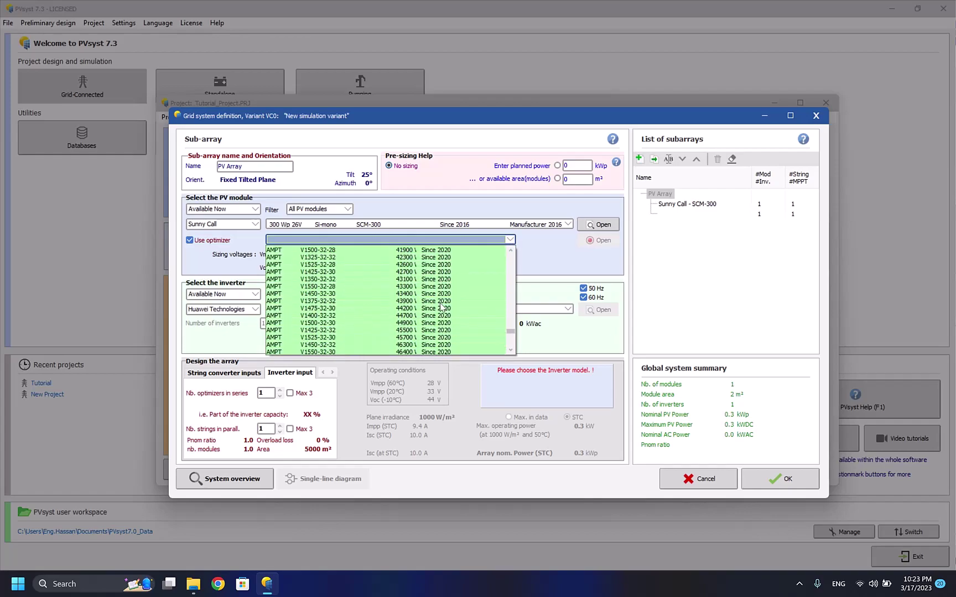
scroll(441, 307, "up", 5)
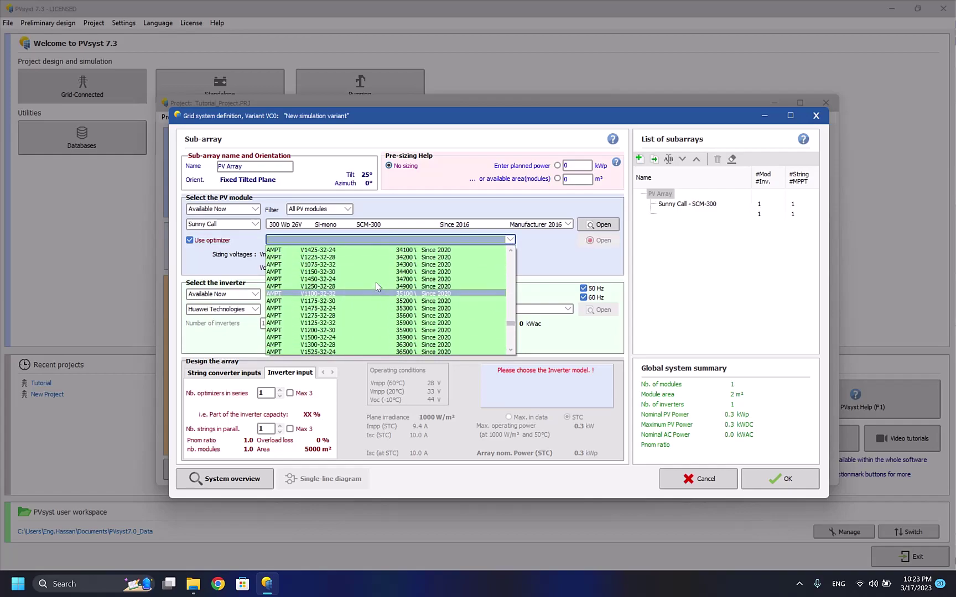
scroll(371, 286, "up", 8)
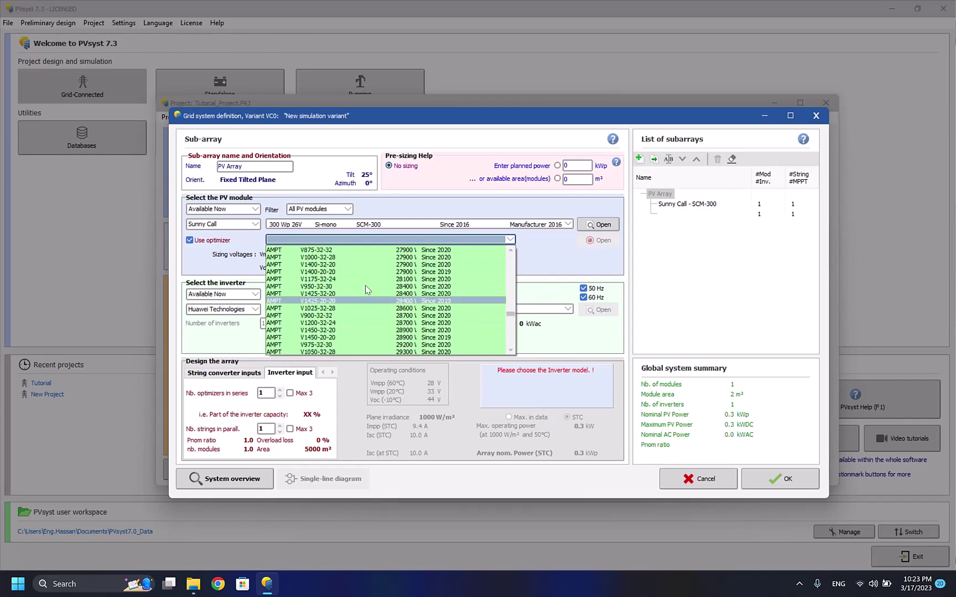
scroll(367, 288, "up", 5)
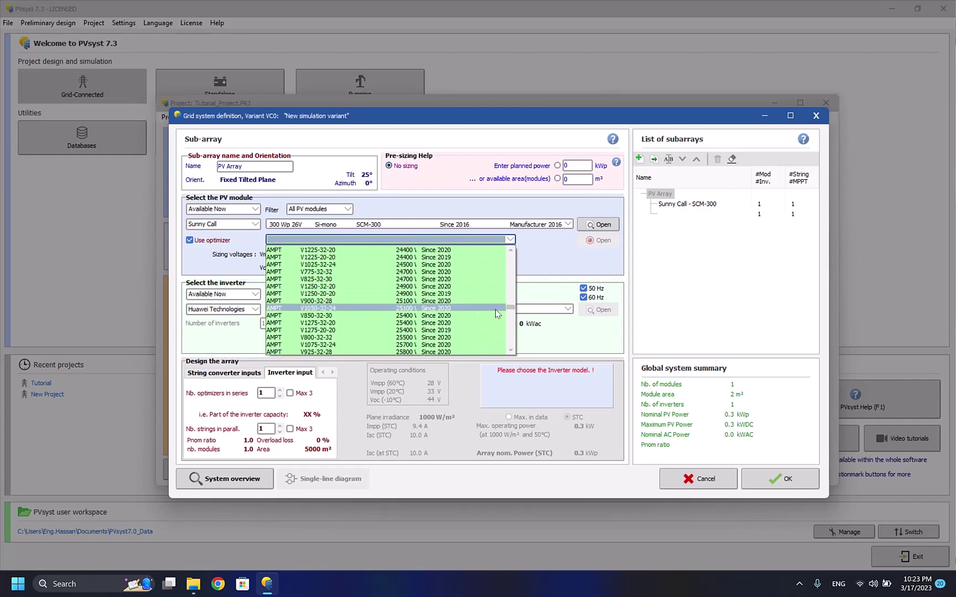
left_click(510, 239)
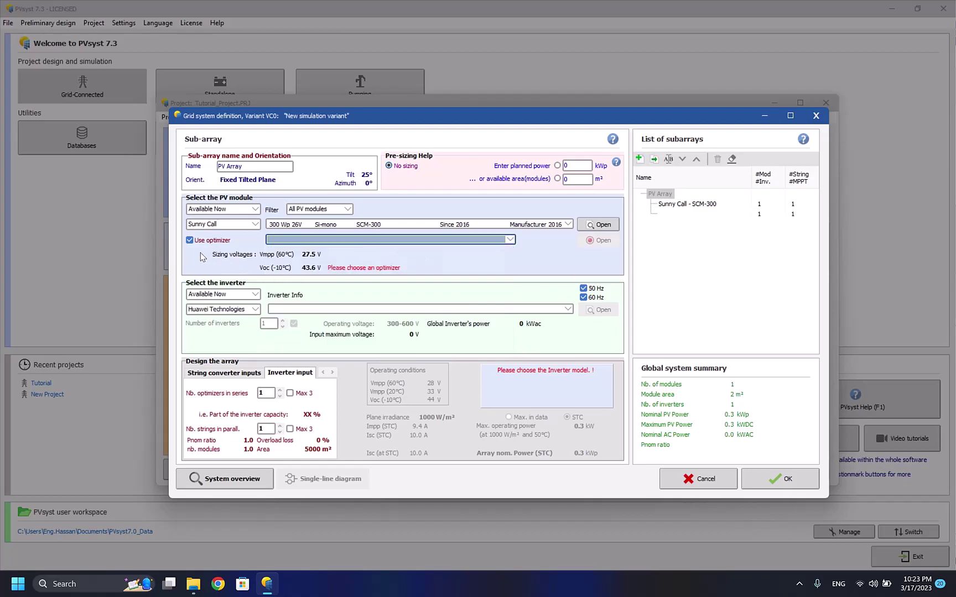
left_click(189, 240)
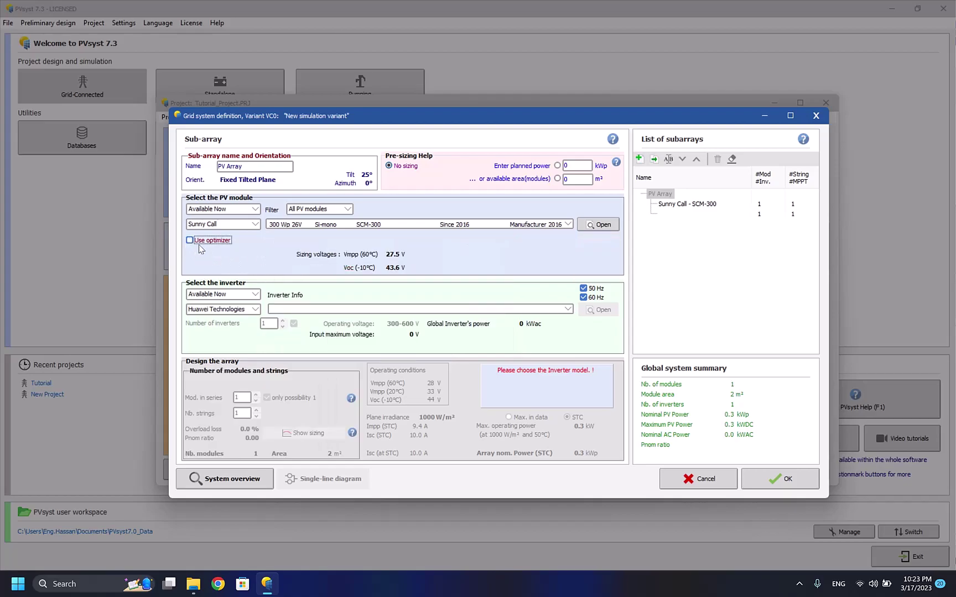
Choose the 4.6 kW Huawei Technologies SUN2000-4.6KTL-L1 as the sub-array inverter.
left_click(242, 315)
left_click(240, 315)
left_click(347, 311)
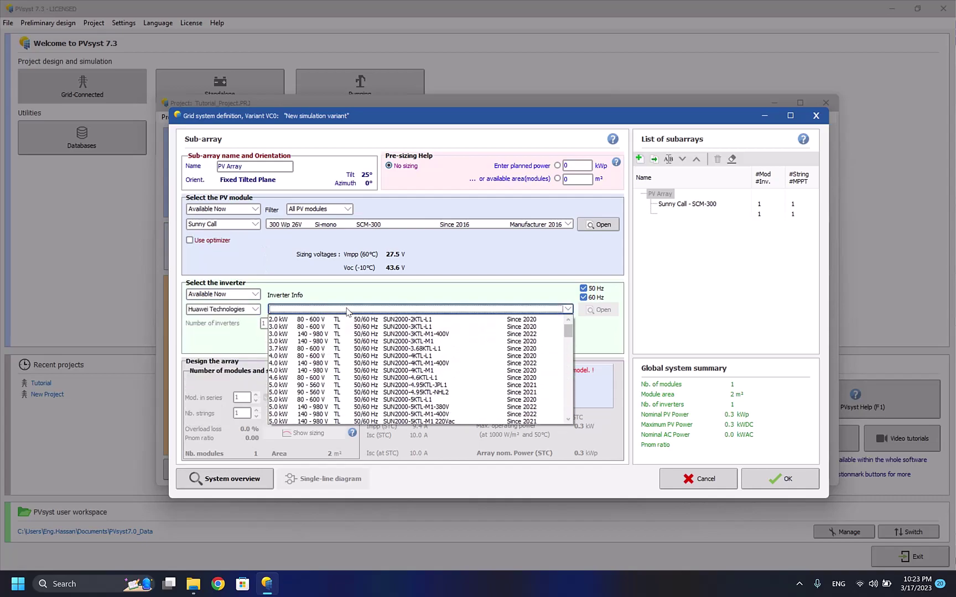
left_click(359, 381)
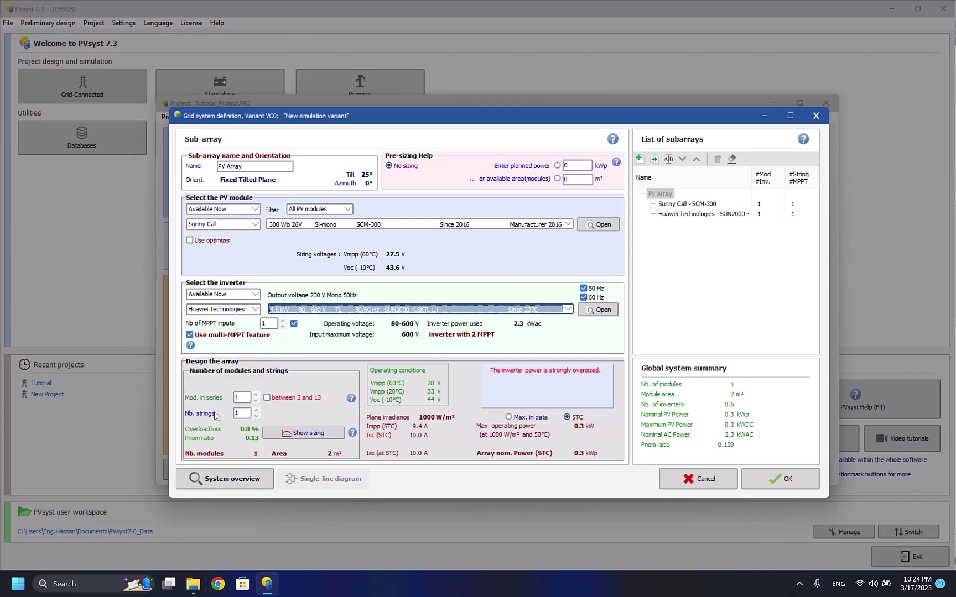
Set 10 modules in series within the 3–13 range, confirm, and dismiss the inverter warning.
left_click(267, 397)
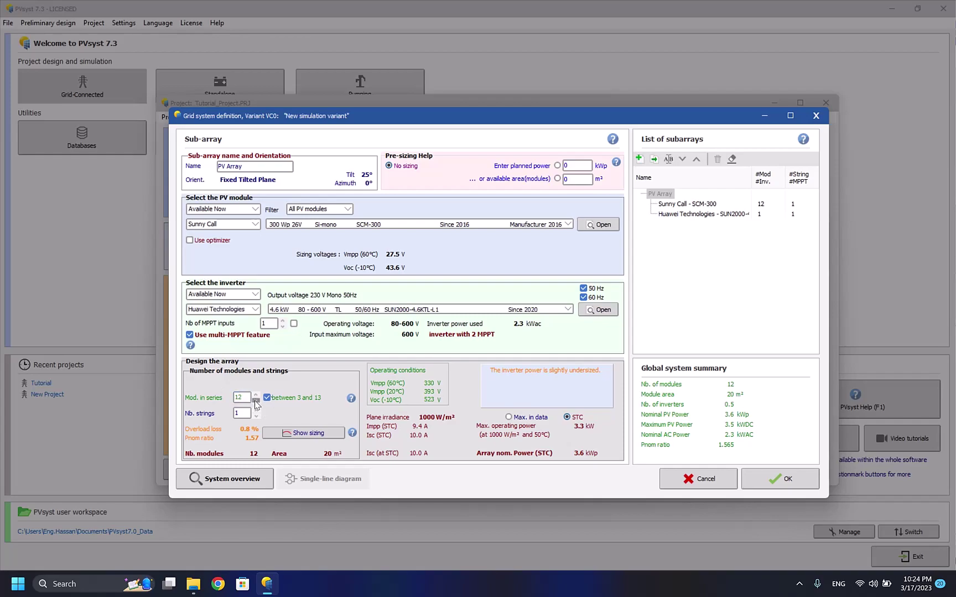
left_click(255, 400)
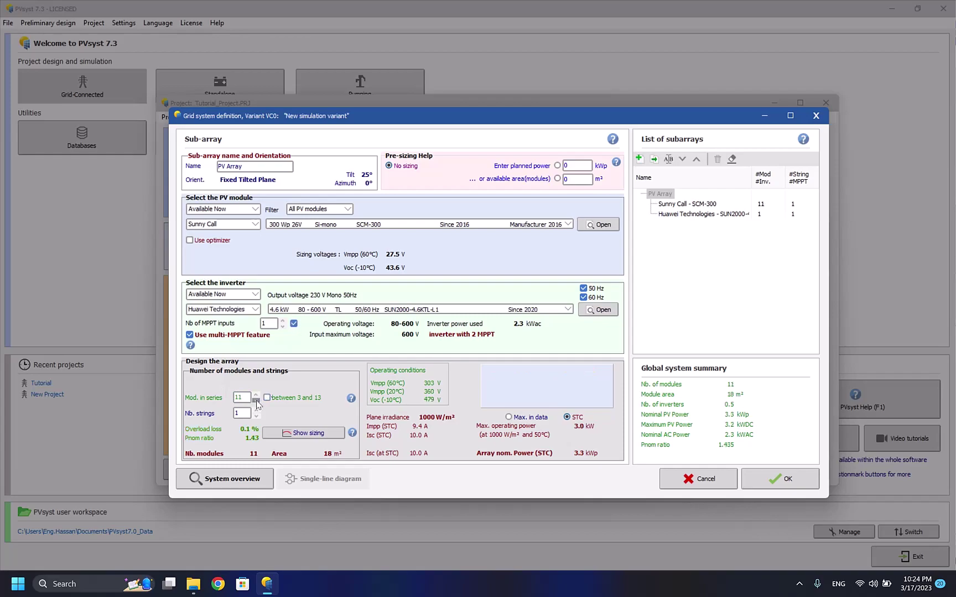
left_click(256, 401)
left_click(256, 395)
left_click(255, 400)
left_click(762, 485)
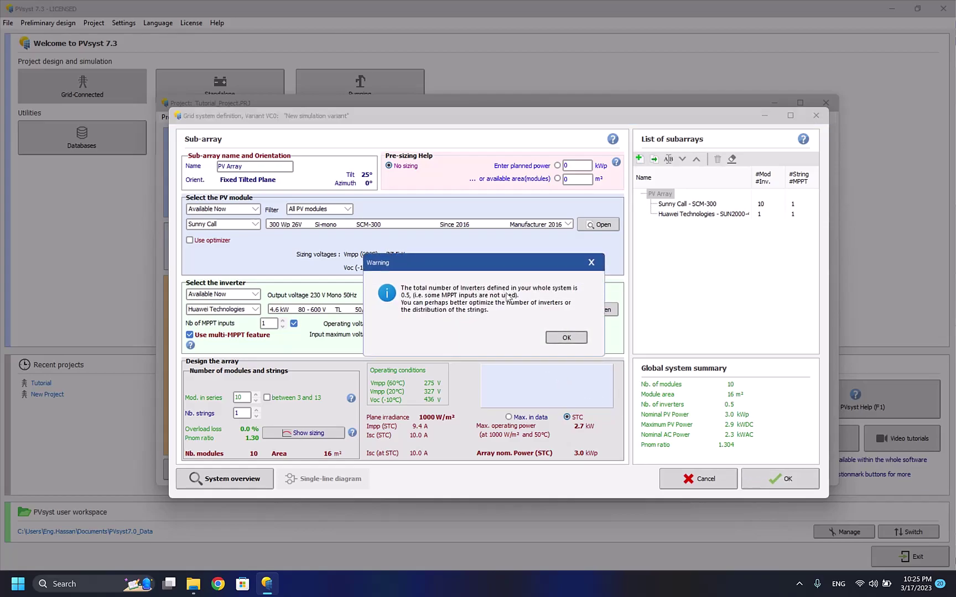
left_click(565, 337)
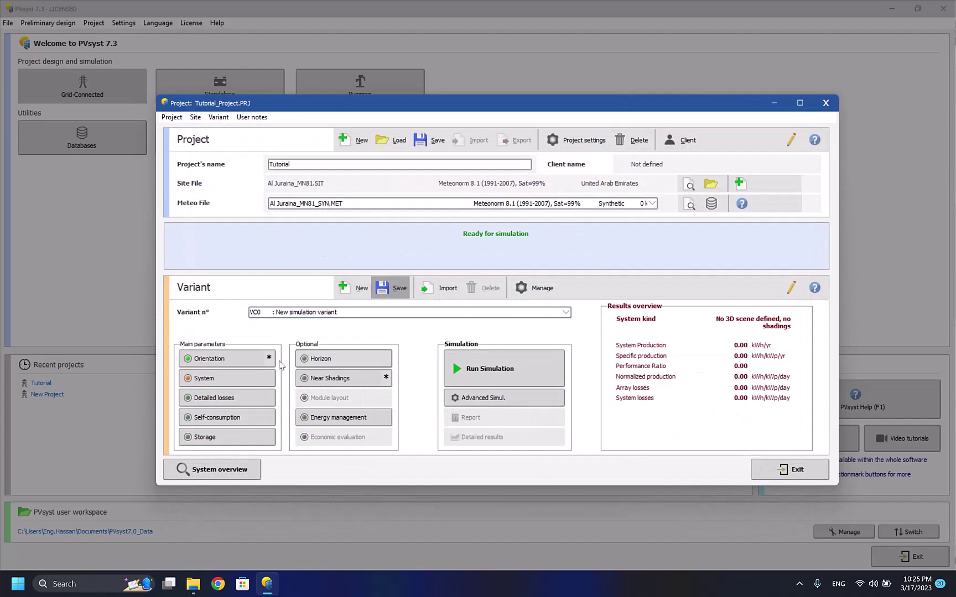
Turn off the Use multi-MPPT feature option in the System definition.
left_click(247, 384)
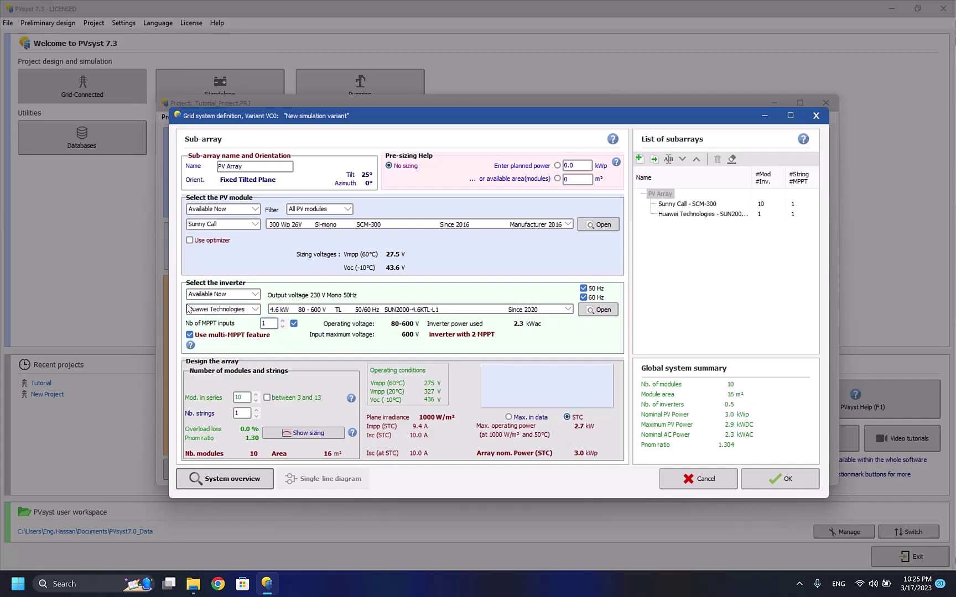
left_click(294, 323)
left_click(293, 324)
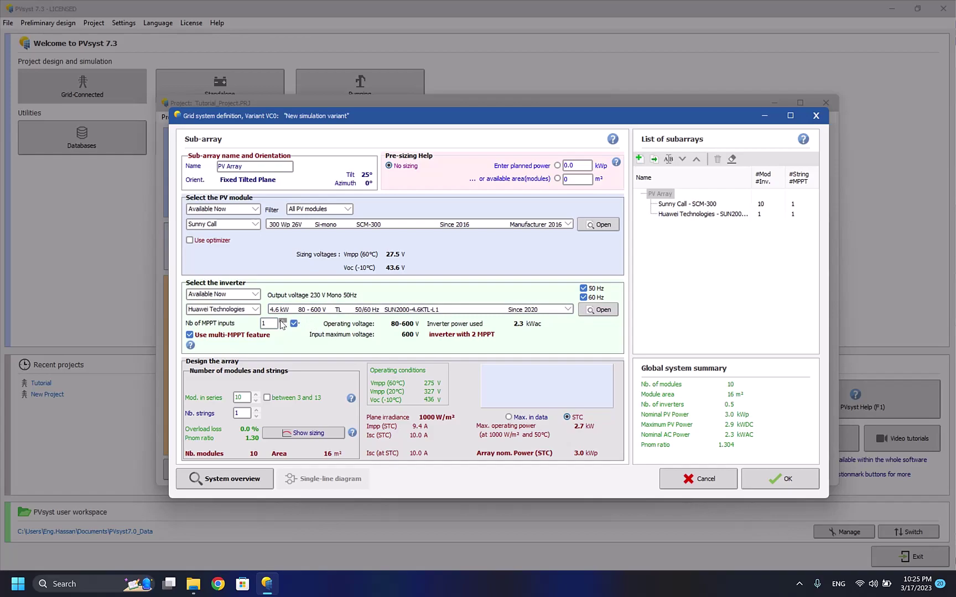
left_click(282, 327)
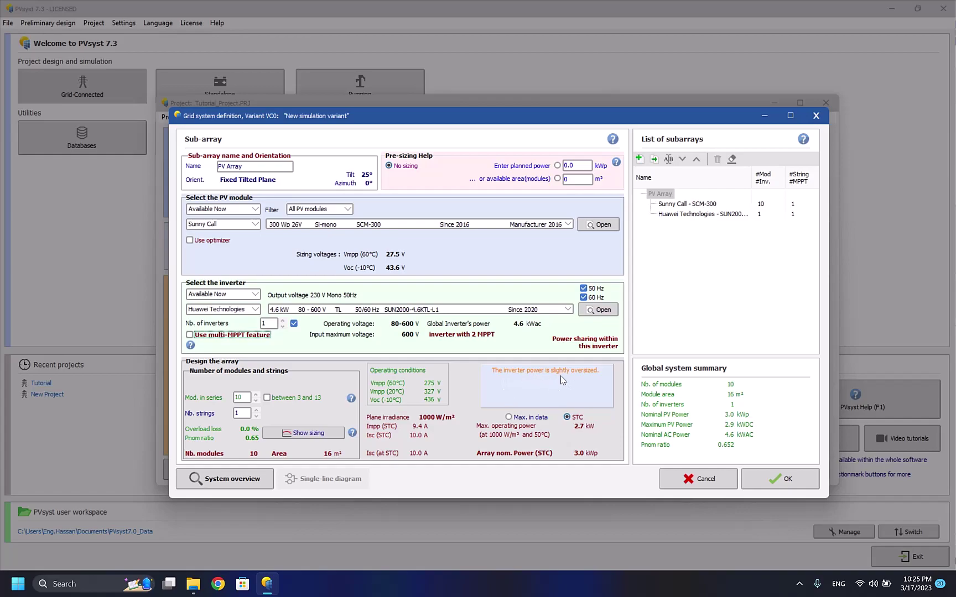
Step the modules-in-series value up past 17 and back down with the spinner.
left_click(255, 394)
left_click(255, 395)
left_click(255, 395)
left_click(255, 395)
left_click(256, 394)
left_click(255, 395)
left_click(255, 395)
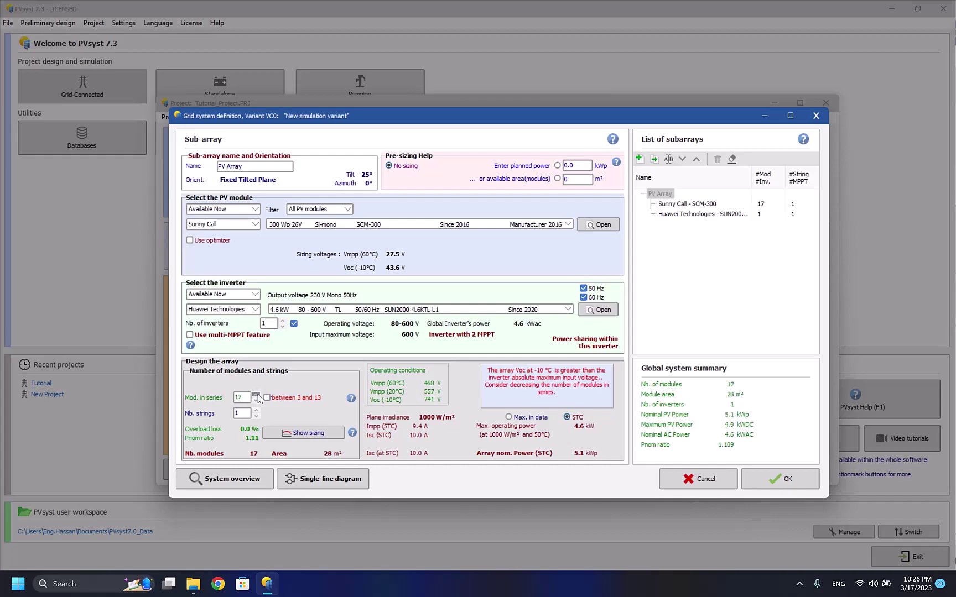
left_click(255, 394)
left_click(255, 394)
left_click(256, 395)
left_click(256, 394)
left_click(256, 394)
left_click(256, 394)
left_click(255, 395)
left_click(256, 395)
left_click(255, 394)
left_click(256, 400)
left_click(256, 400)
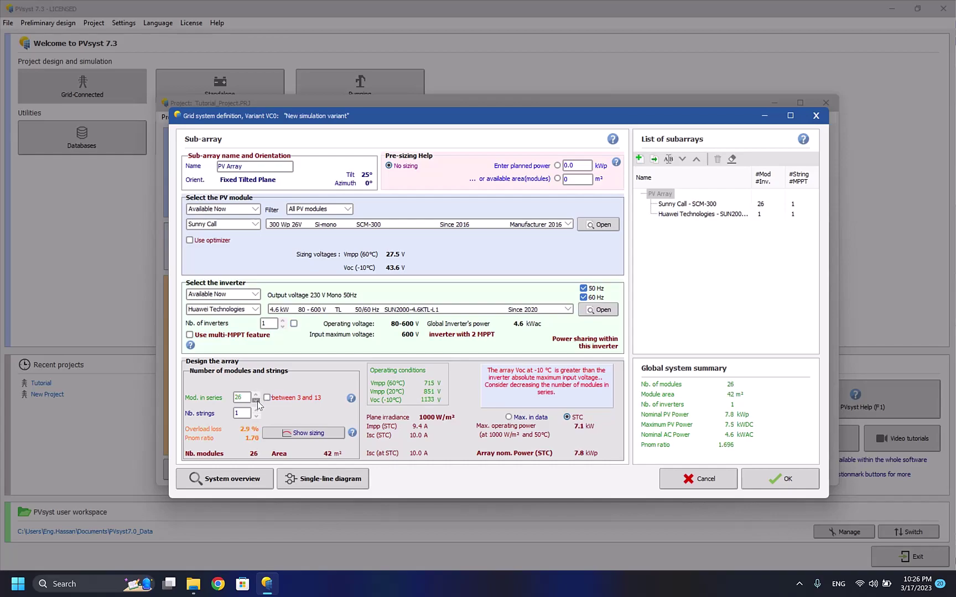
left_click(256, 401)
left_click(256, 400)
left_click(256, 401)
left_click(256, 400)
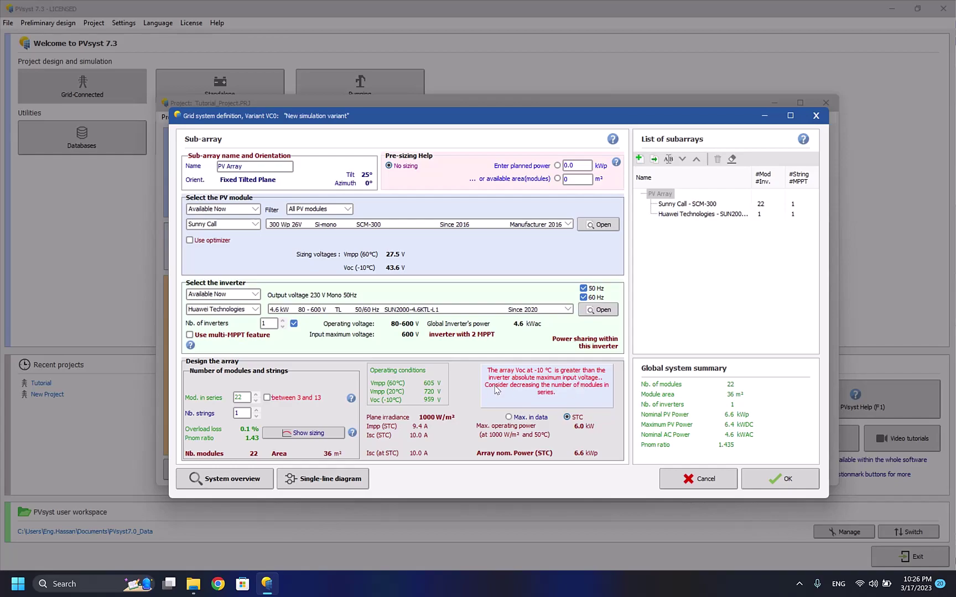
Lower modules in series to 11 with 2 strings for 22 modules.
mouse_move(490, 390)
left_click(257, 401)
left_click(256, 401)
left_click(256, 401)
left_click(256, 401)
left_click(257, 401)
left_click(256, 411)
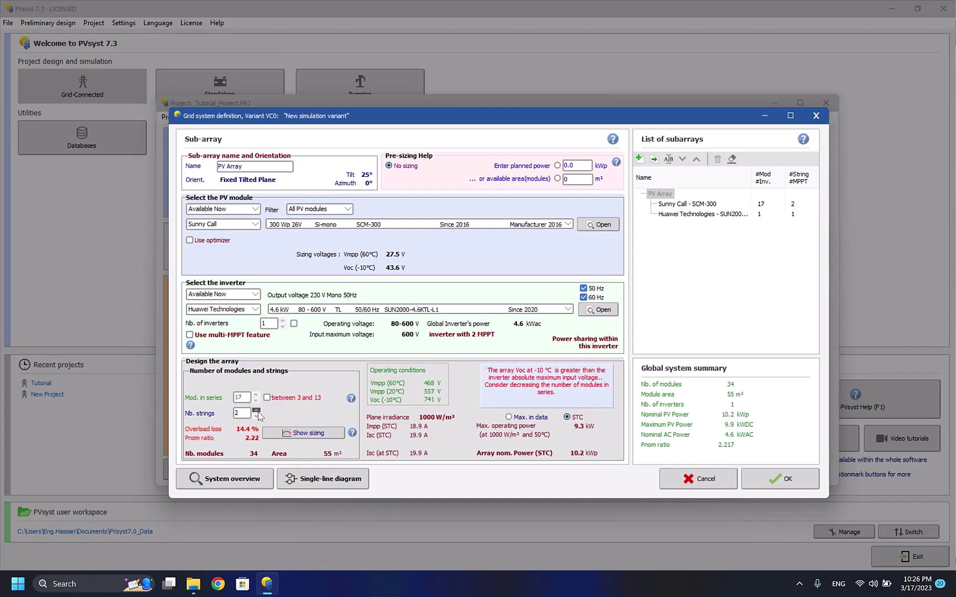
left_click(257, 401)
left_click(256, 401)
left_click(256, 401)
left_click(256, 401)
left_click(256, 401)
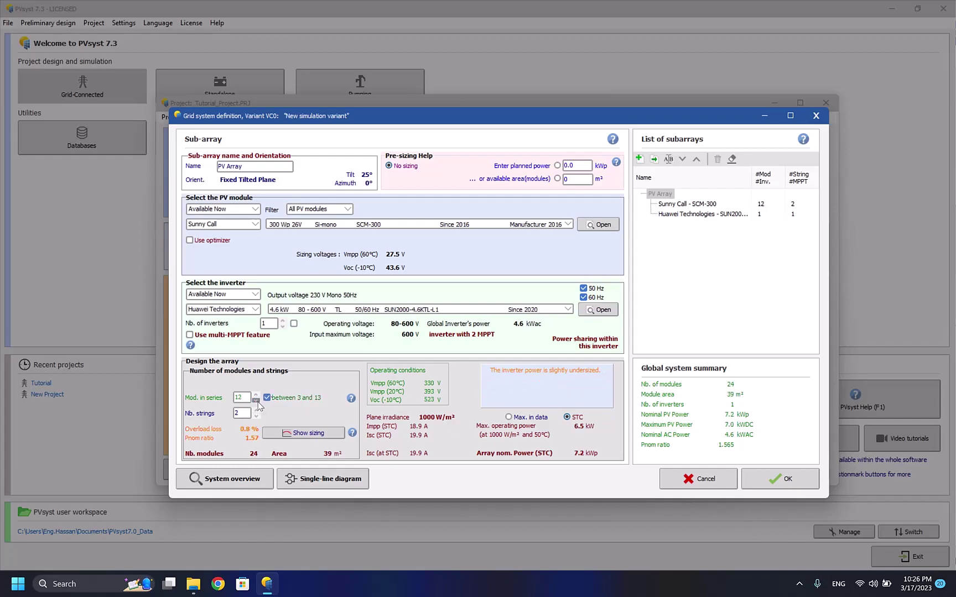
left_click(256, 402)
left_click(244, 414)
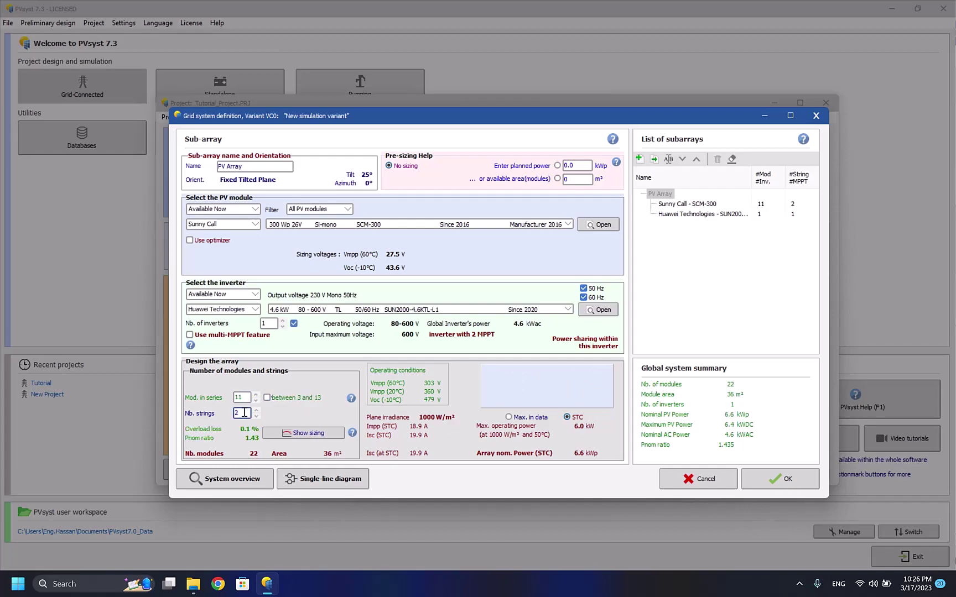
left_click(246, 397)
Enable multi-MPPT so the Huawei inverter uses 2 MPPT inputs, confirm, and reopen System.
left_click(769, 481)
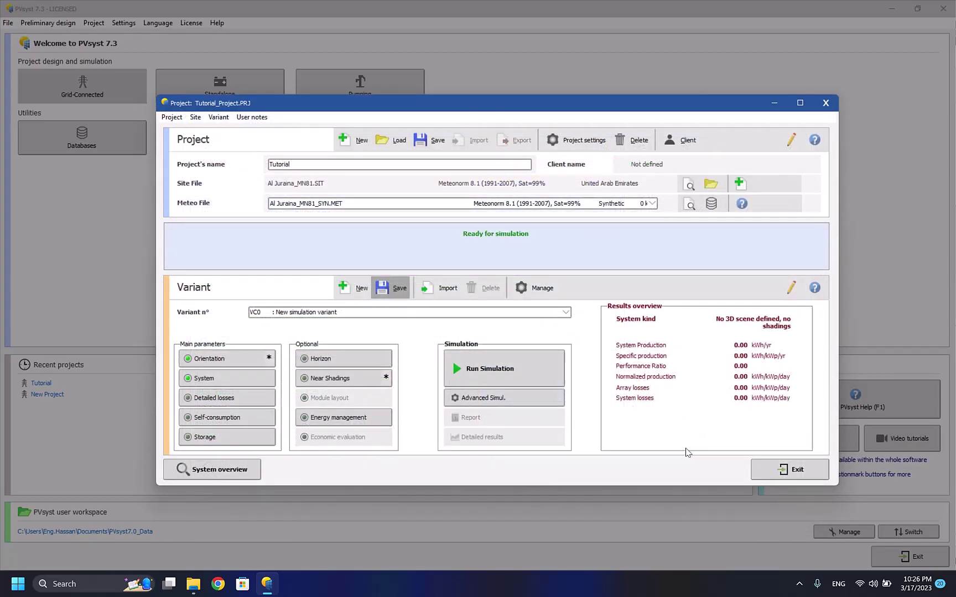
left_click(260, 379)
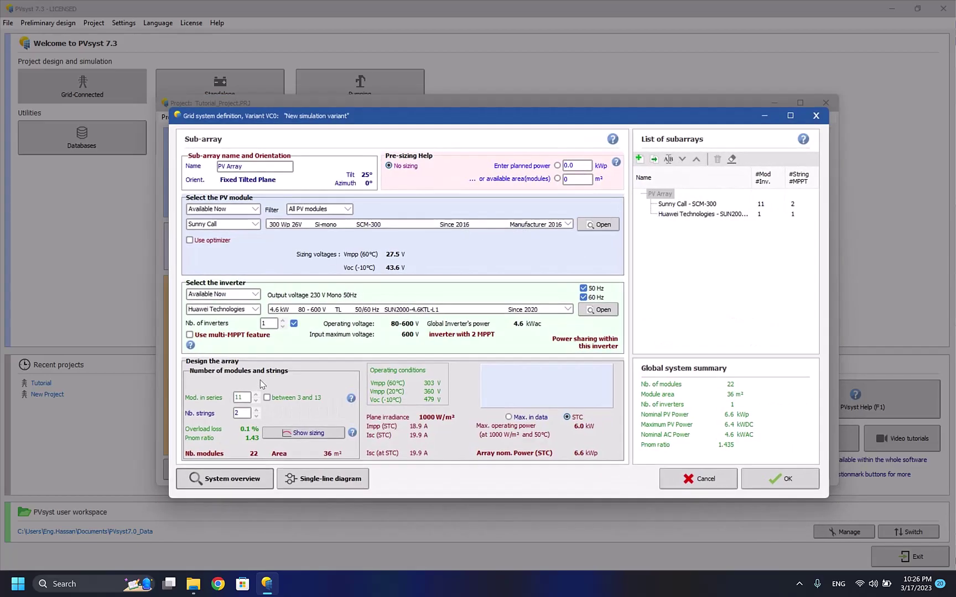
left_click(238, 337)
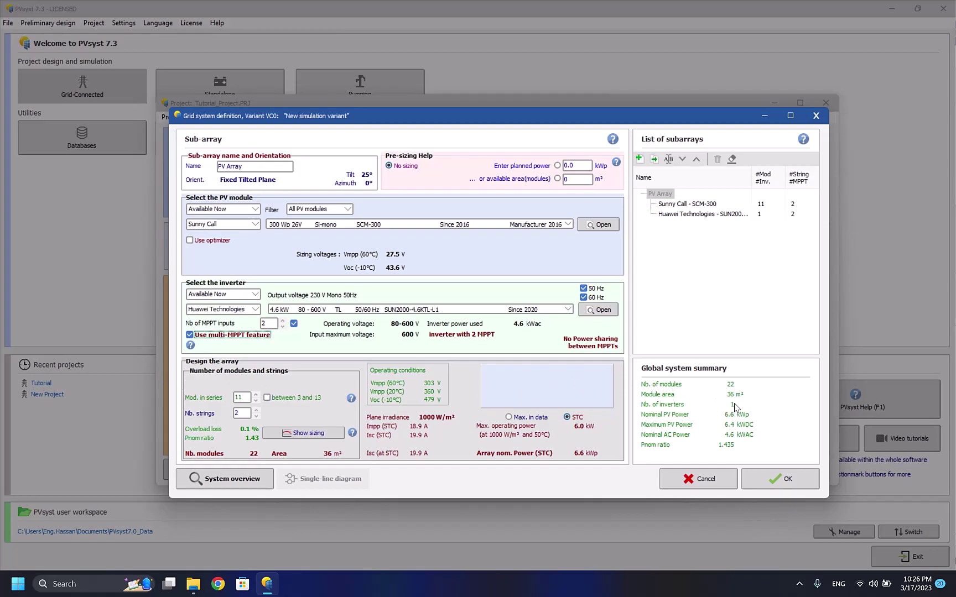
left_click(776, 476)
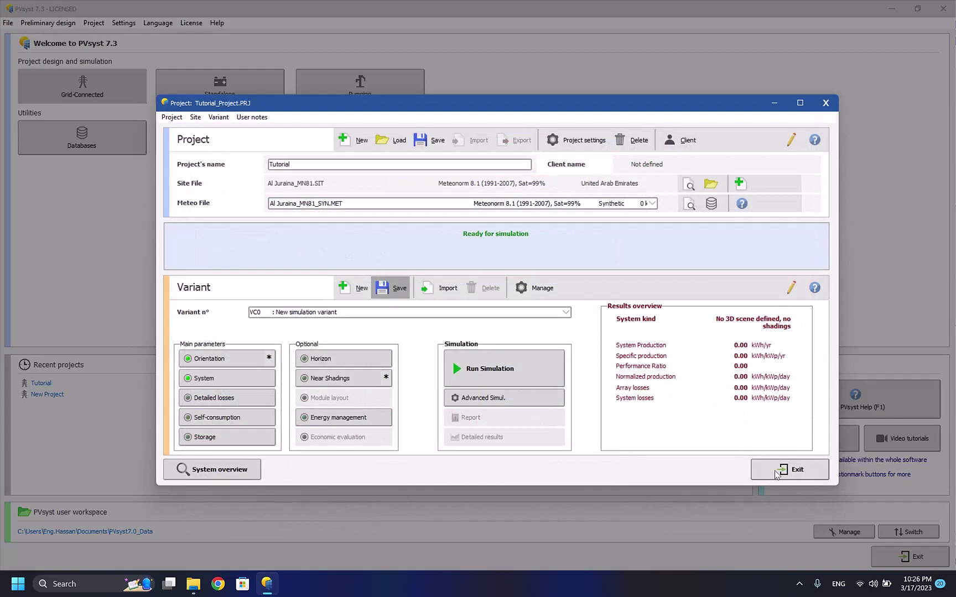
left_click(216, 378)
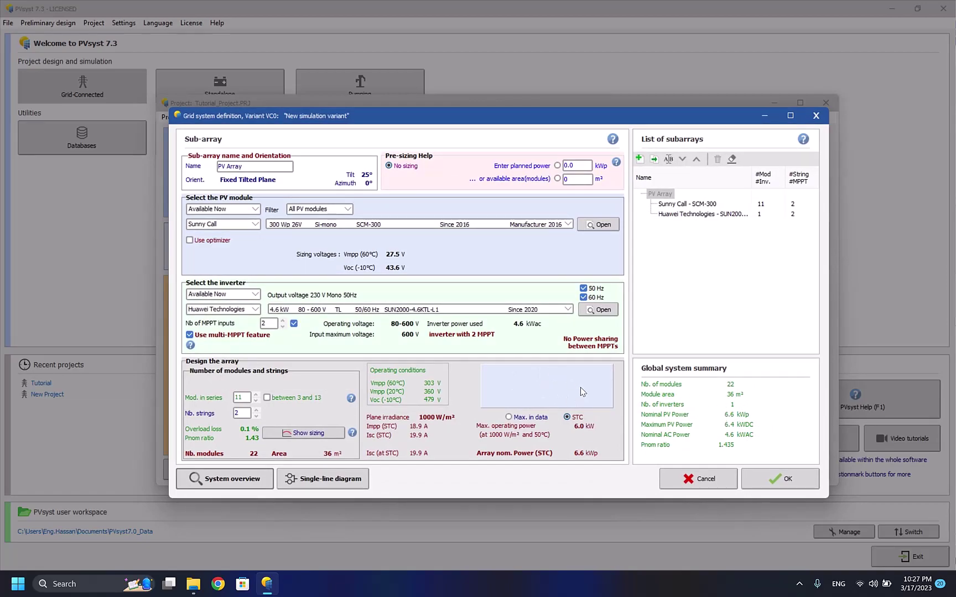
Review the single-line diagram and system overview, then accept the System definition.
left_click(327, 480)
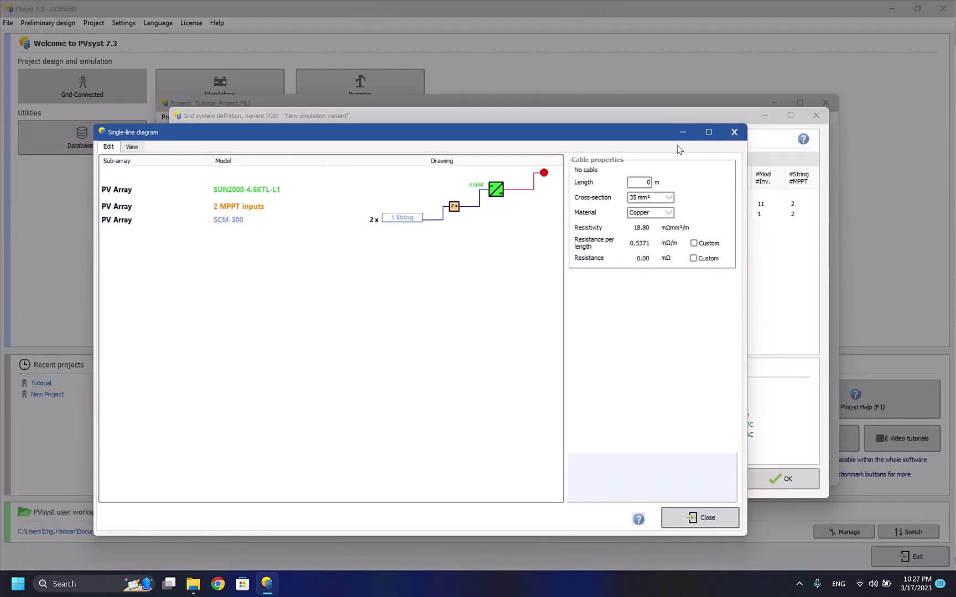
left_click(656, 133)
left_click(251, 479)
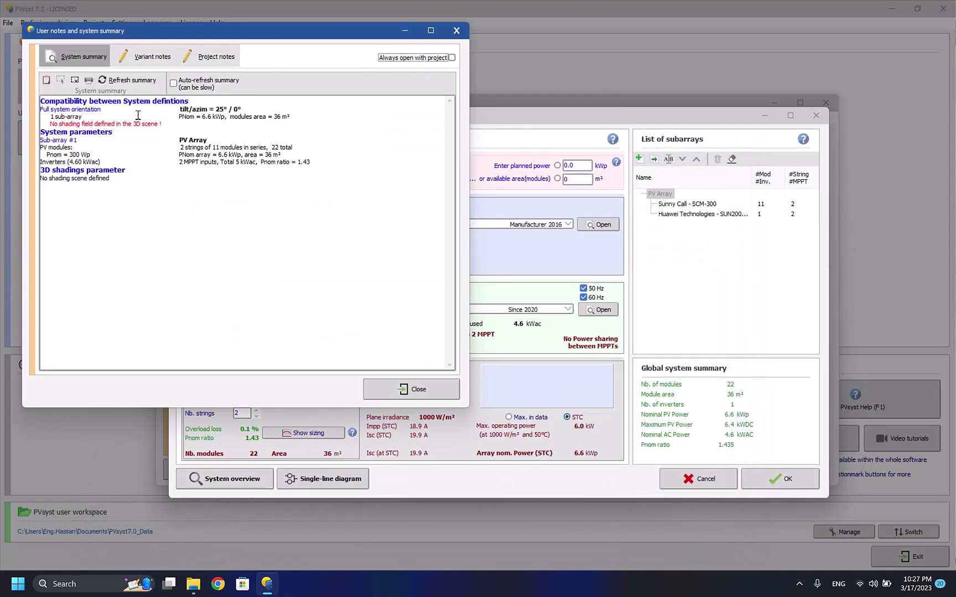
left_click(416, 387)
left_click(757, 479)
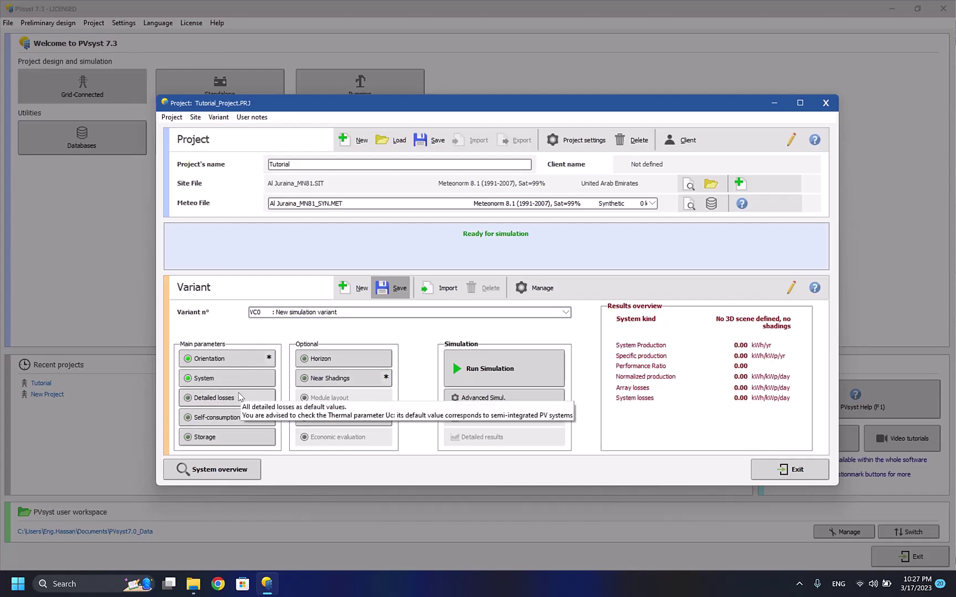
left_click(220, 438)
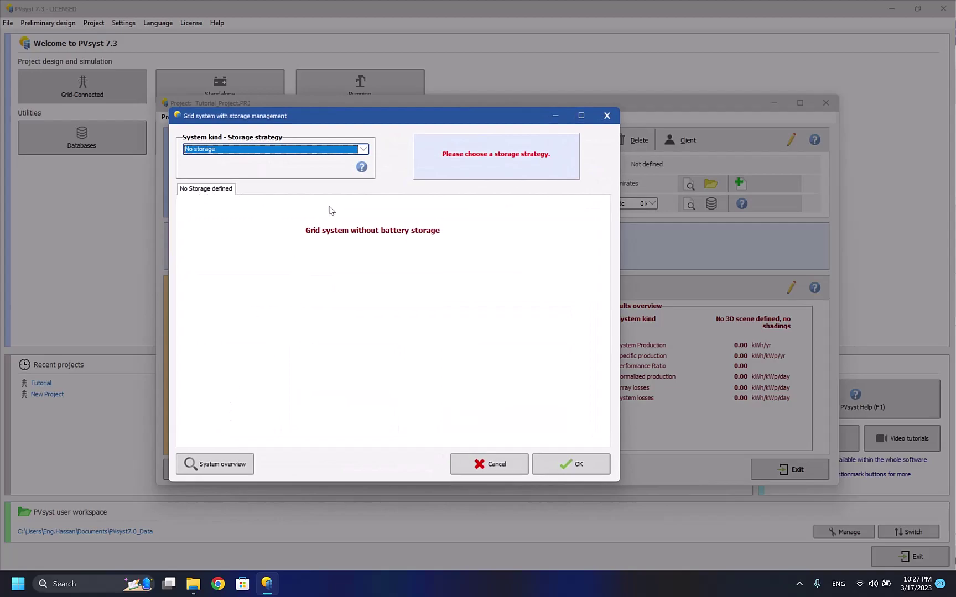
left_click_drag(354, 117, 579, 163)
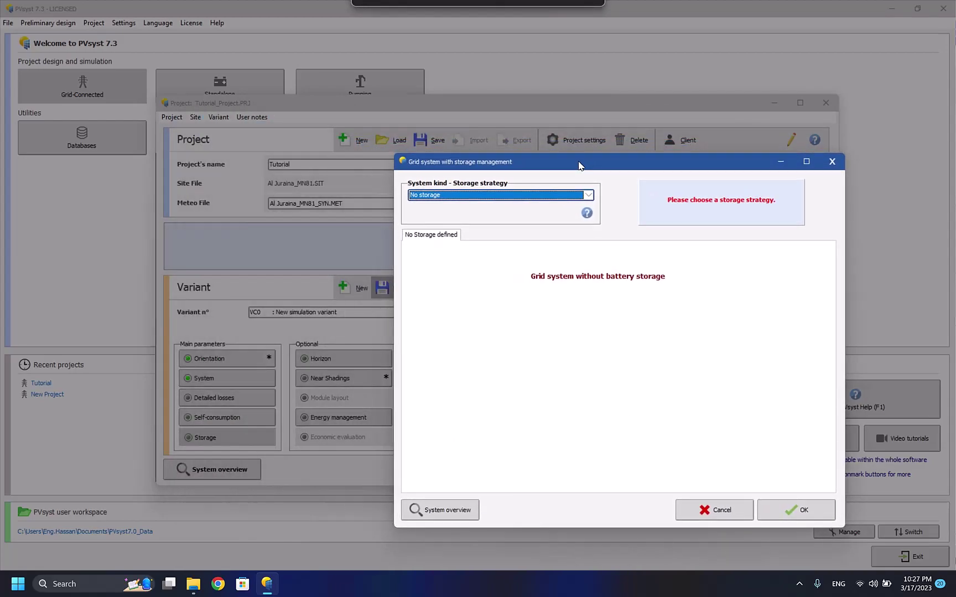
left_click(589, 195)
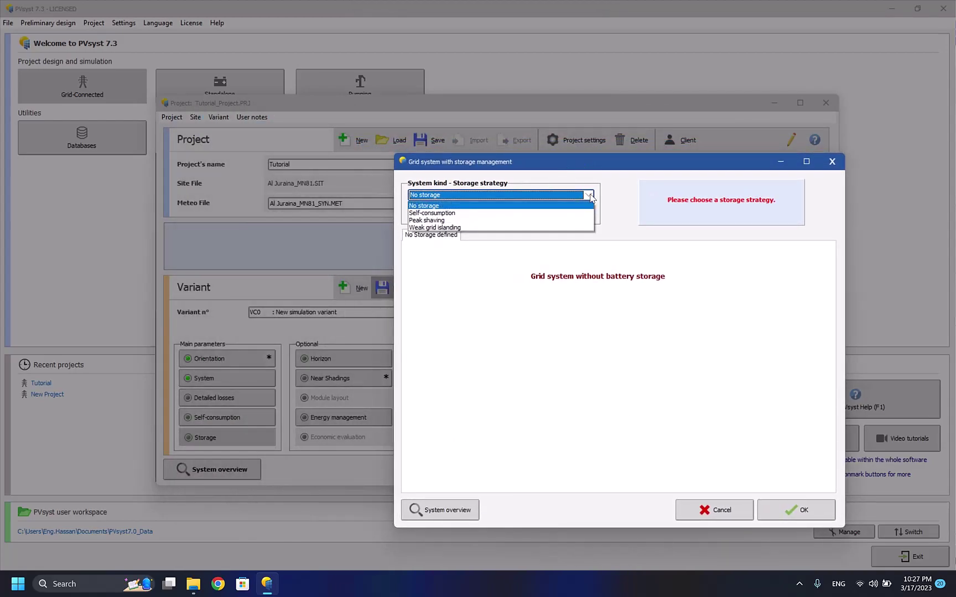
left_click(488, 213)
left_click(464, 221)
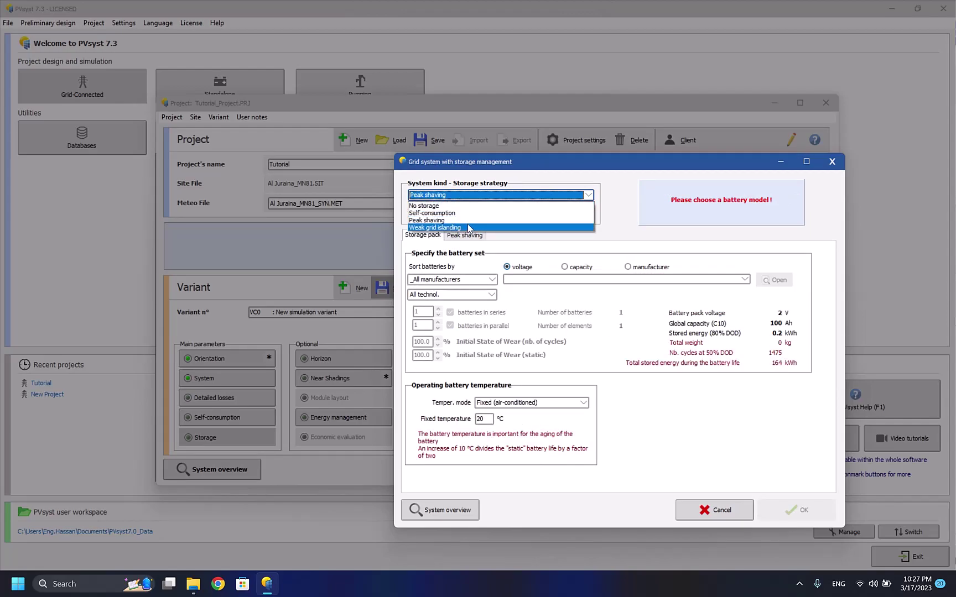
left_click(468, 227)
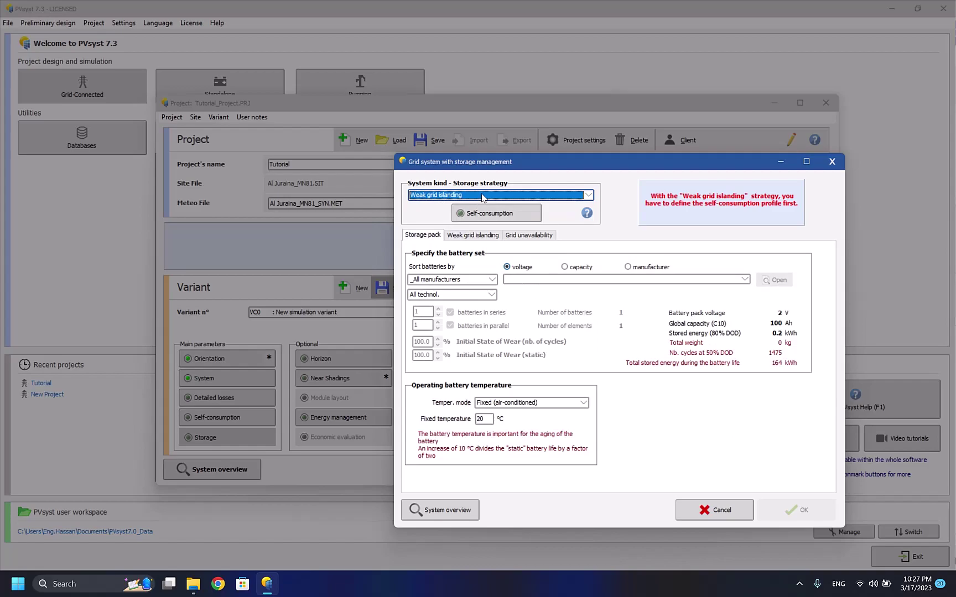
left_click(482, 197)
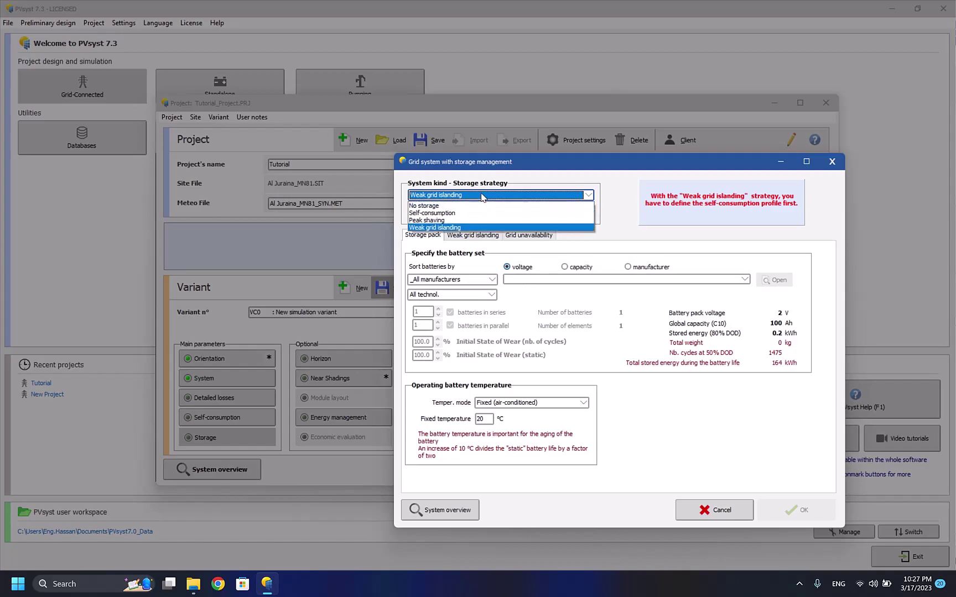
left_click(463, 215)
left_click(456, 280)
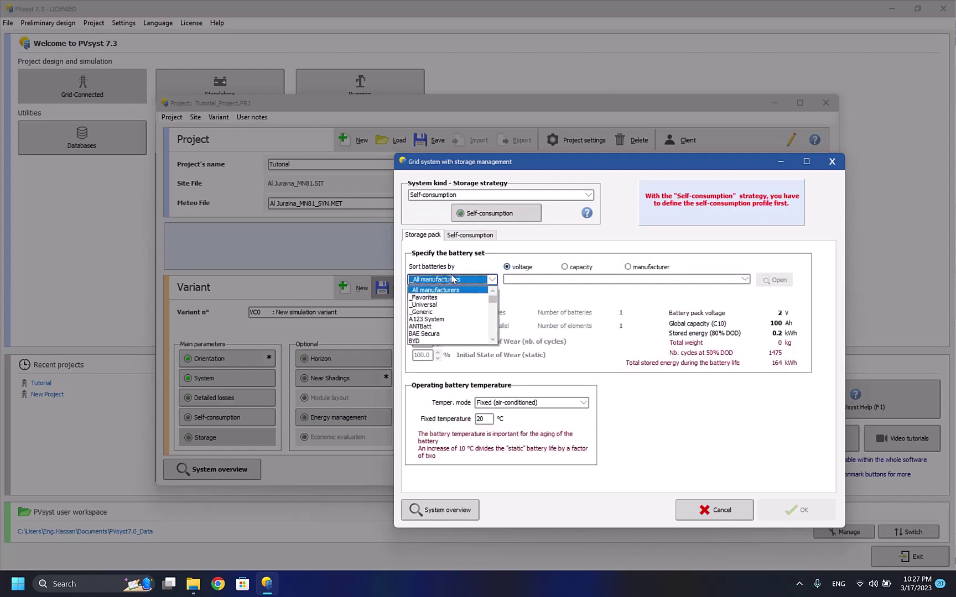
scroll(446, 327, "down", 1)
scroll(446, 329, "down", 6)
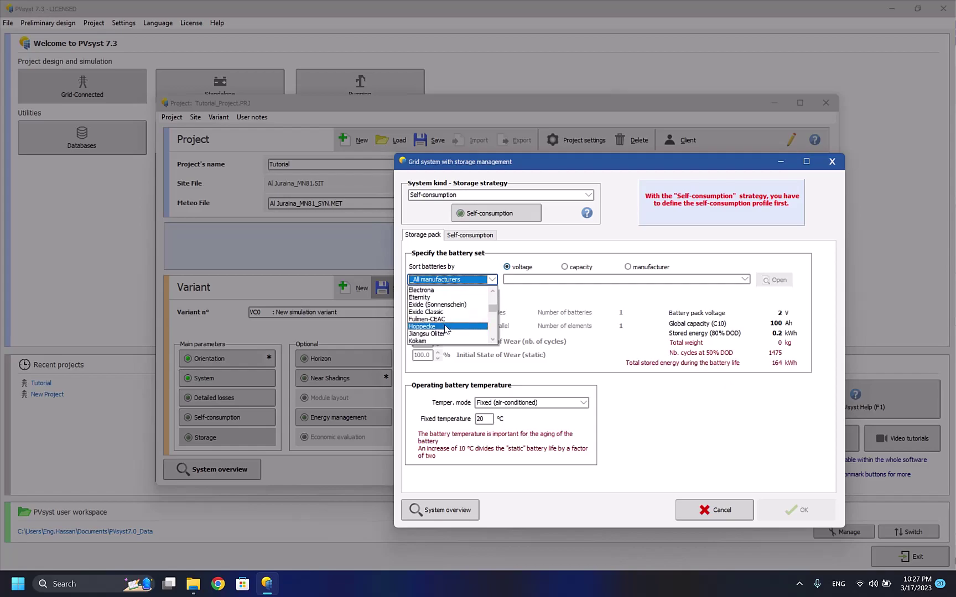
scroll(443, 329, "down", 2)
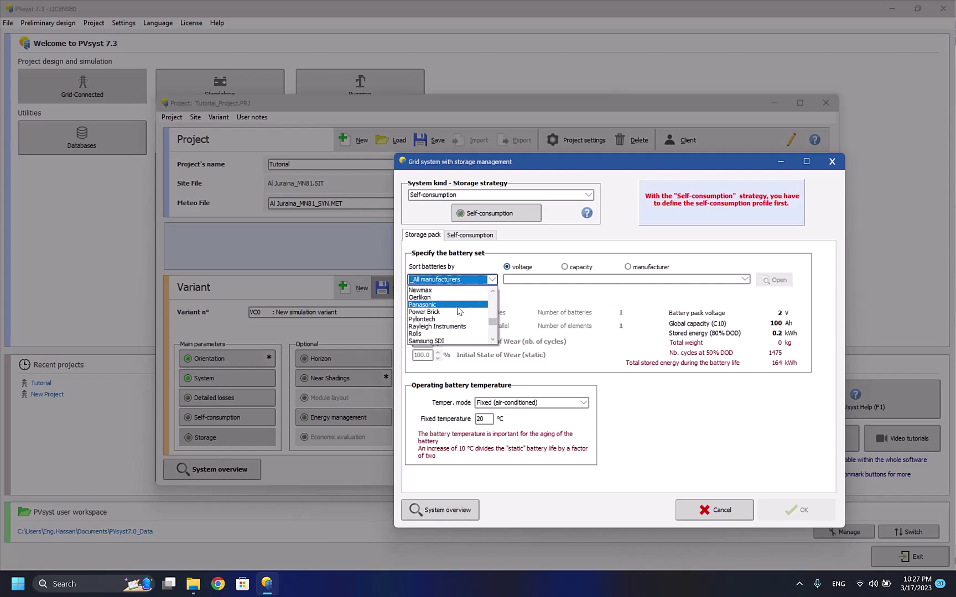
left_click(444, 327)
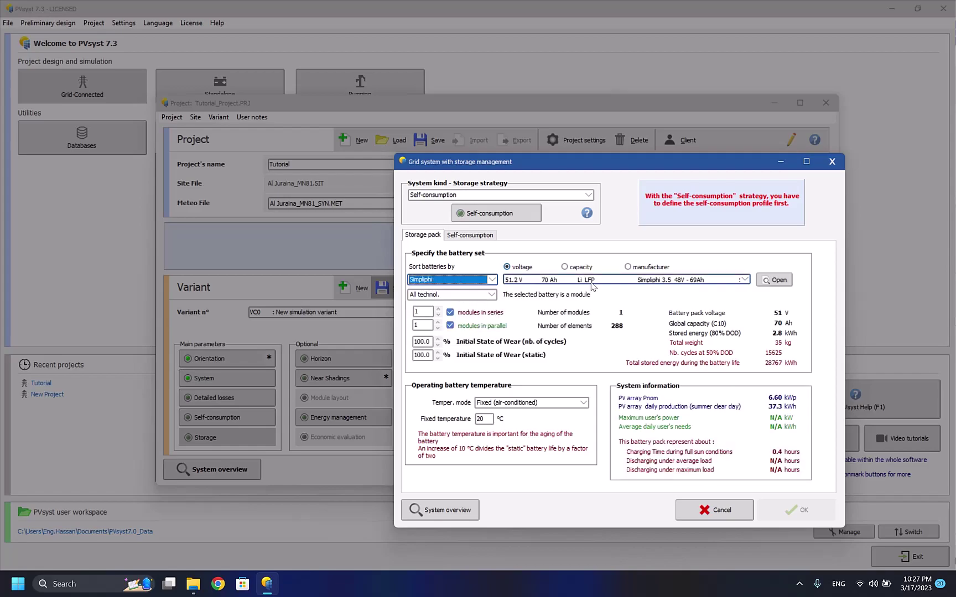
left_click(438, 309)
left_click(438, 309)
left_click(439, 310)
left_click(438, 322)
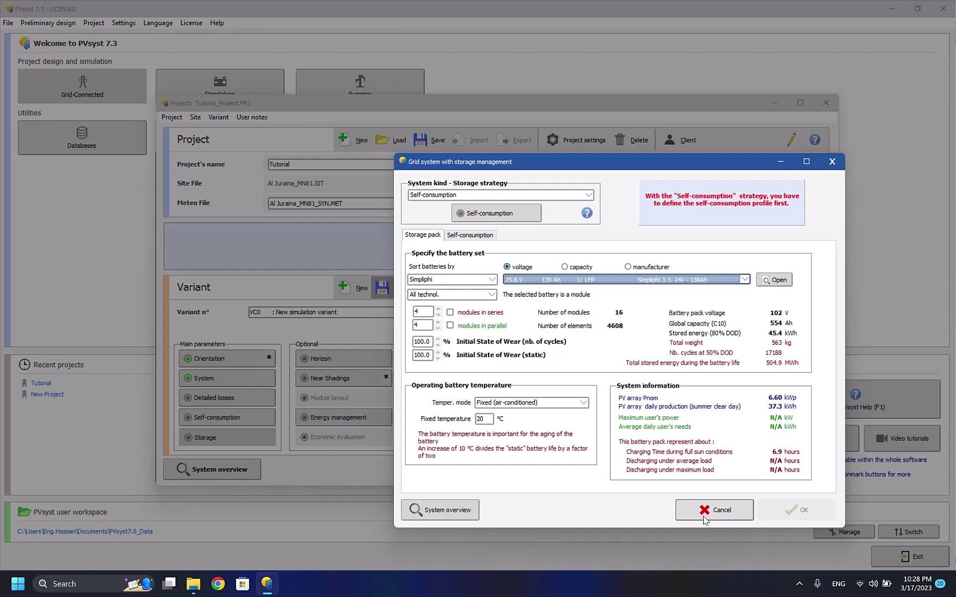
left_click(704, 518)
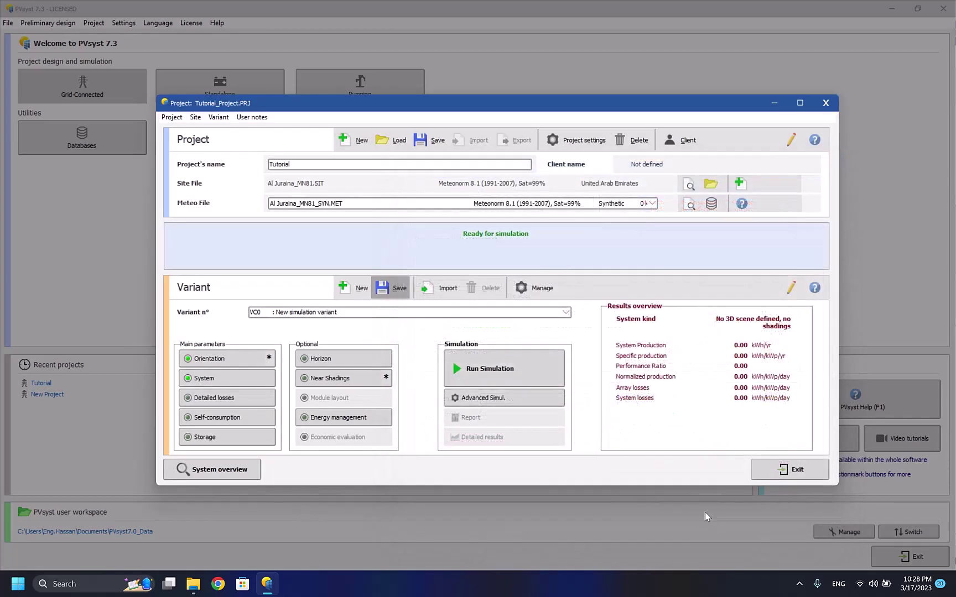
Keep 'No storage' in the Storage settings, then bring the System definition back up.
left_click(237, 445)
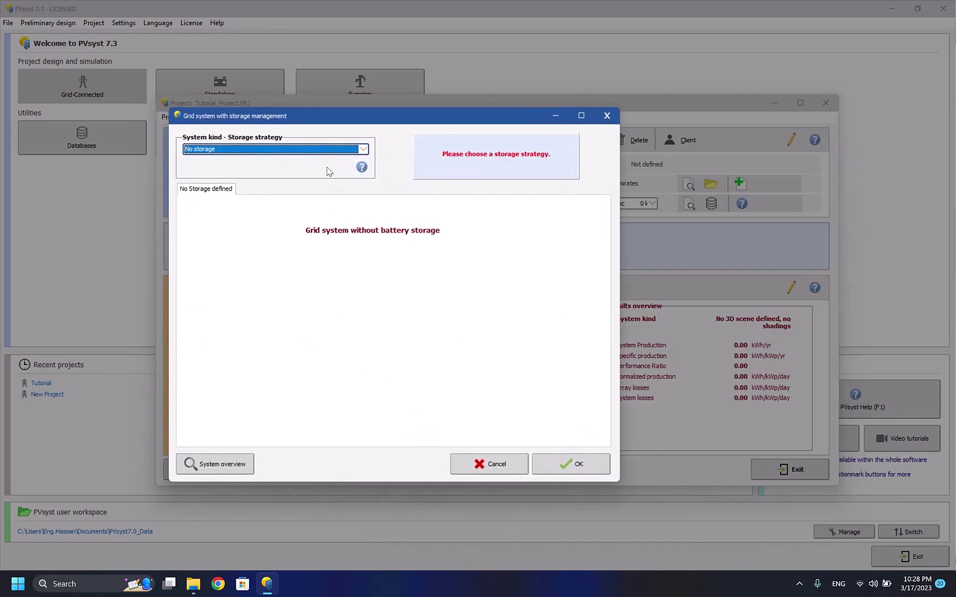
left_click(562, 464)
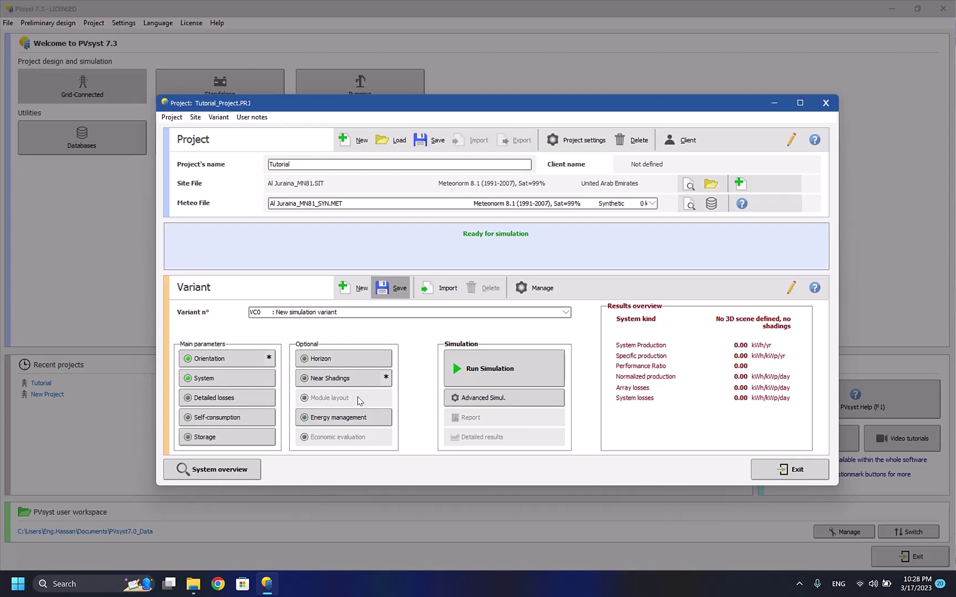
left_click(243, 378)
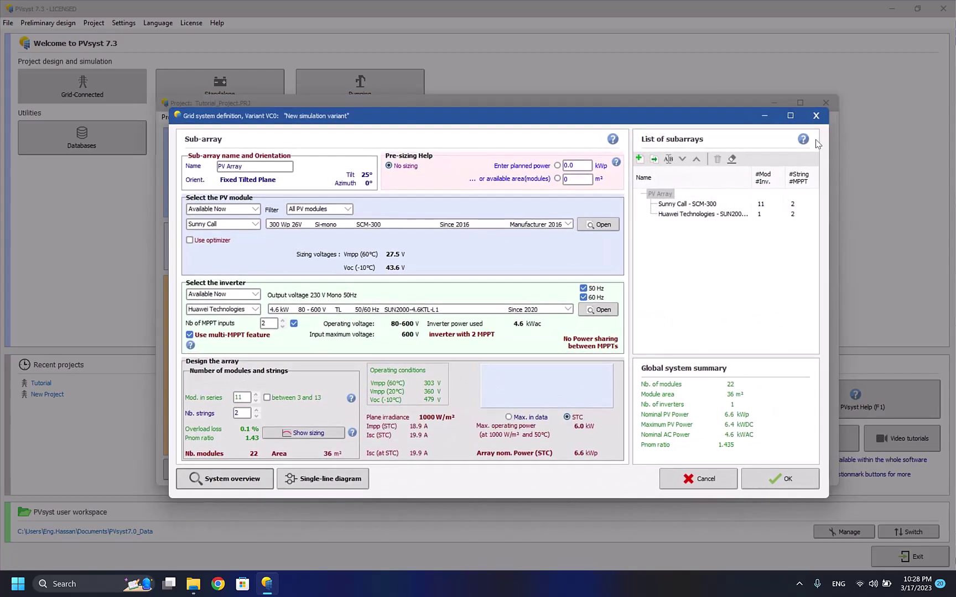
left_click(816, 116)
left_click(221, 382)
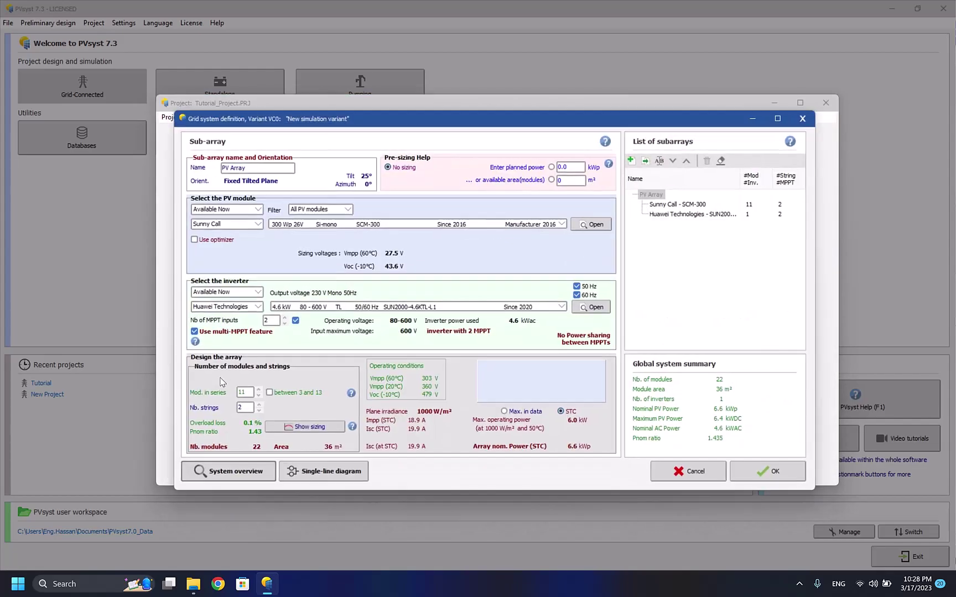